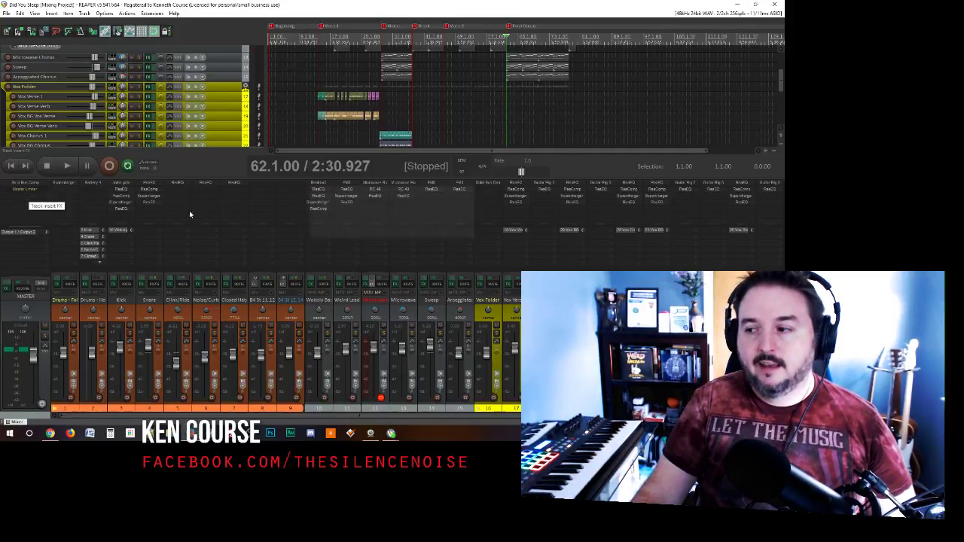
# - Search all plugins for voxengo and add the Voxengo Recorder VST to the master track
pyautogui.click(45, 205)
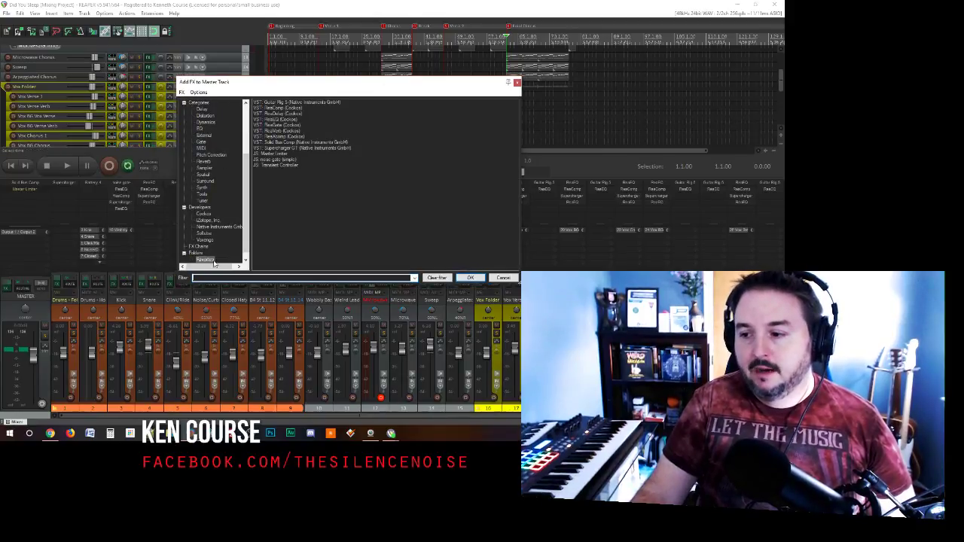
pyautogui.click(198, 104)
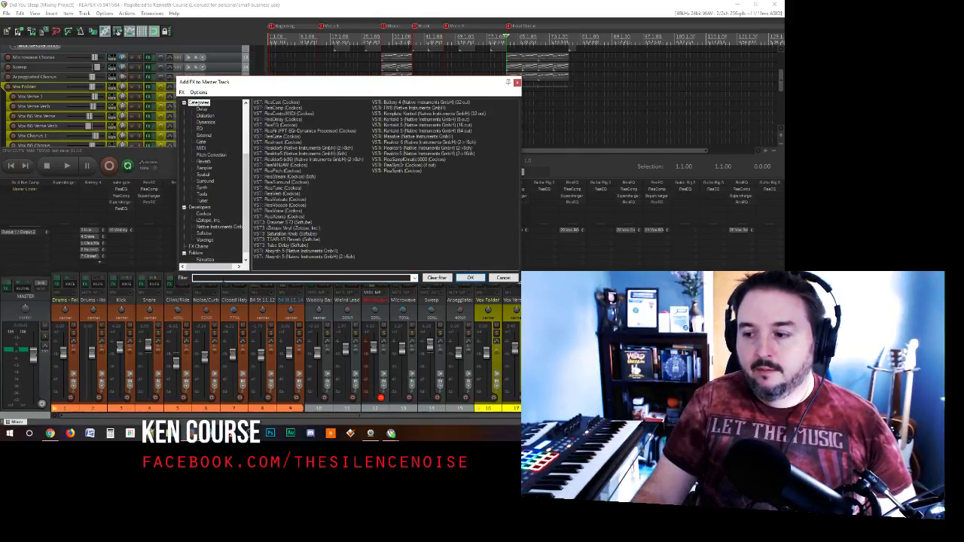
pyautogui.click(224, 278)
pyautogui.write('voxengo')
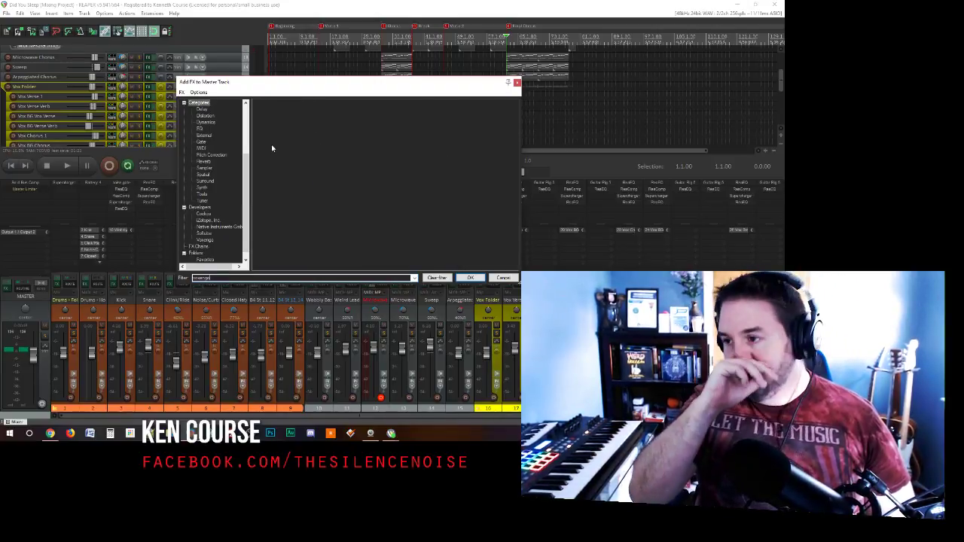
pyautogui.scroll(5, 201, 139)
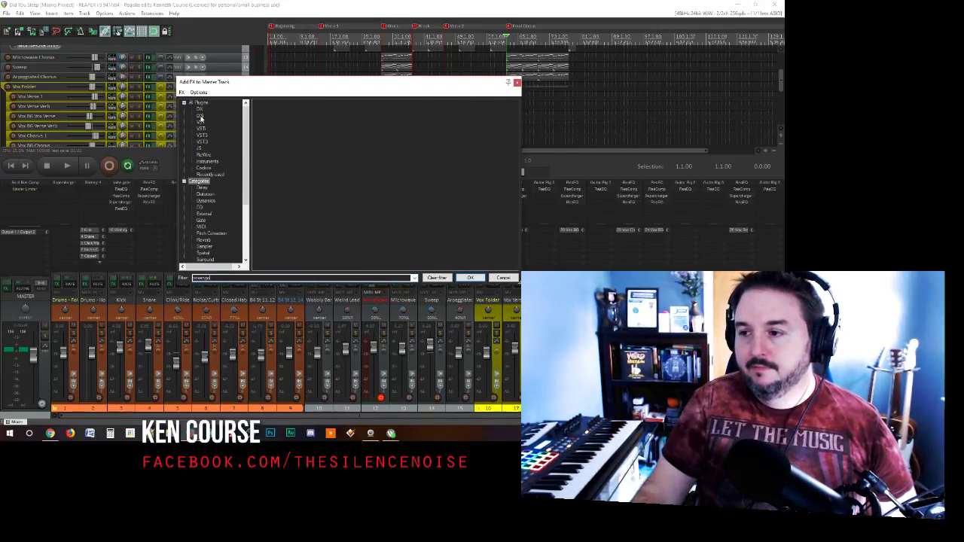
pyautogui.click(199, 103)
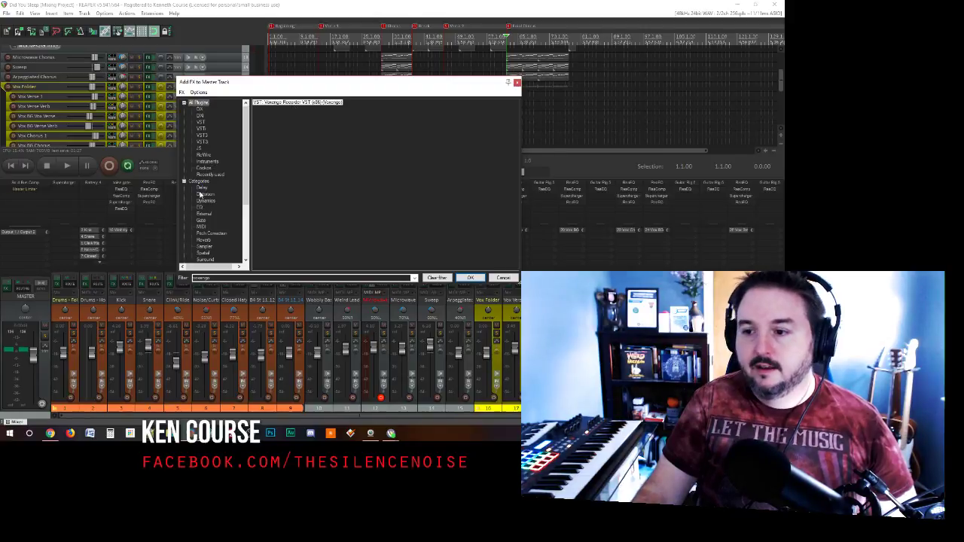
pyautogui.press('Return')
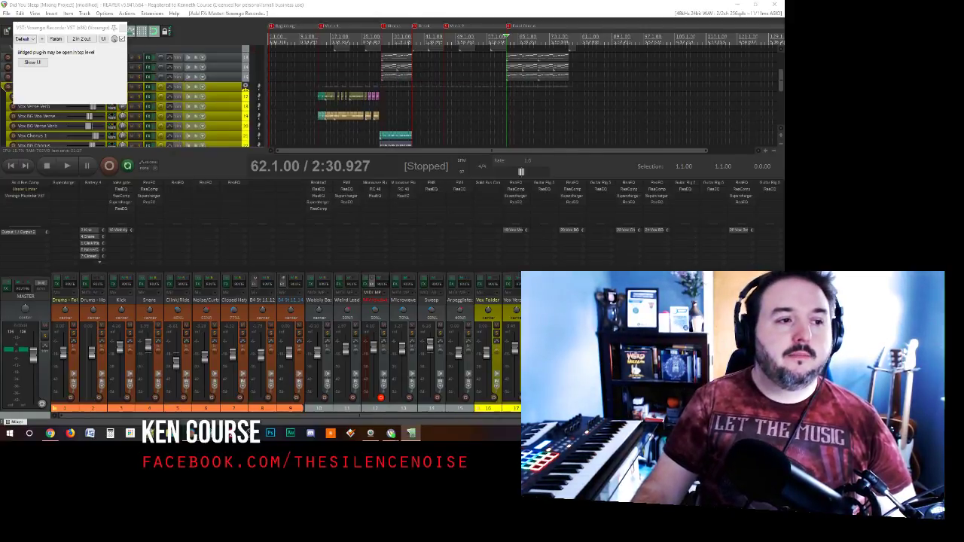
# - Set the recorder plugin's MME device to Realtek Digital Output(Optical) and close the bridged plugin's FX window
pyautogui.moveTo(254, 118); pyautogui.dragTo(262, 117)
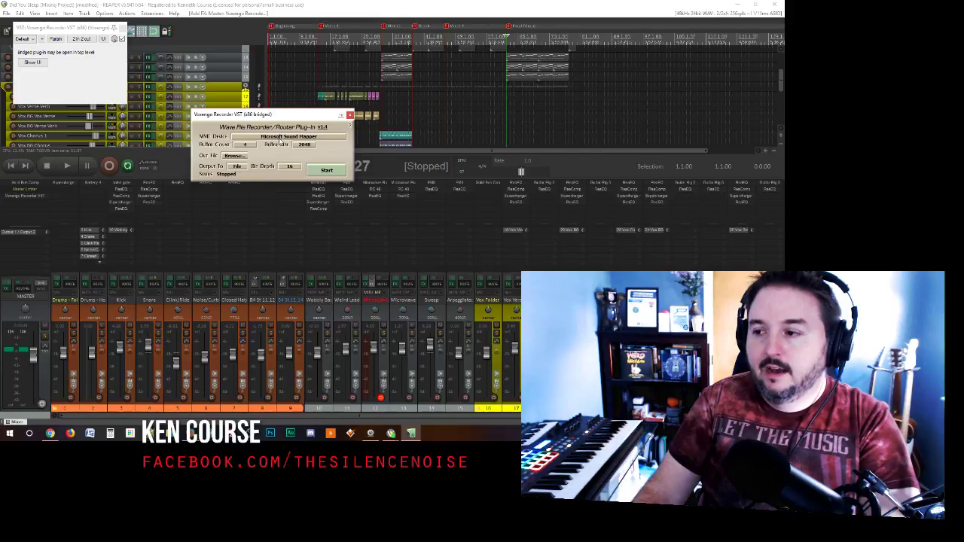
pyautogui.click(282, 138)
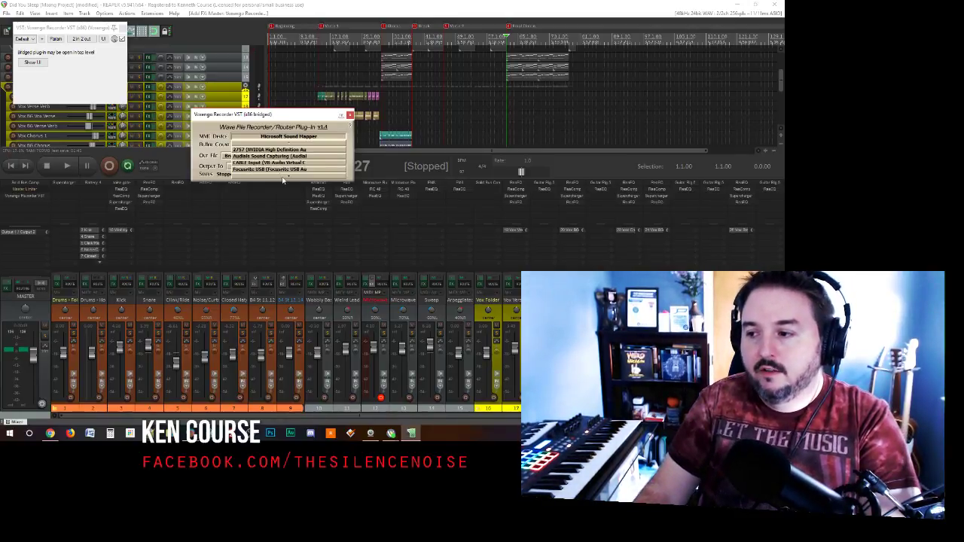
pyautogui.scroll(-2, 281, 178)
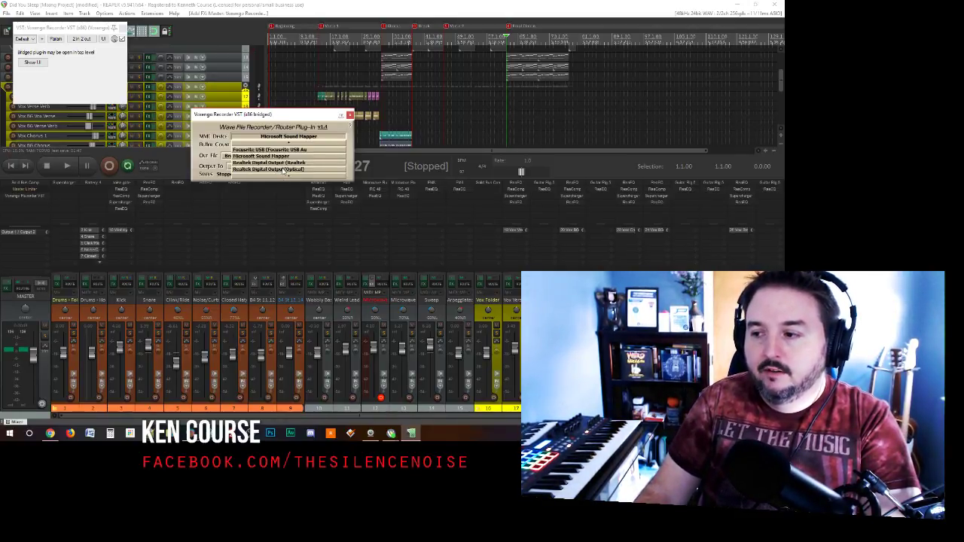
pyautogui.click(284, 169)
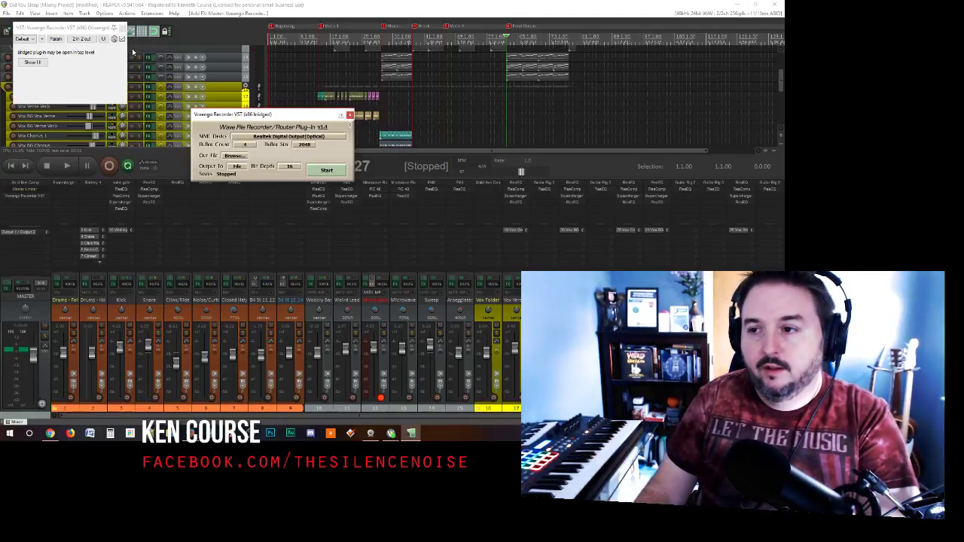
pyautogui.click(123, 27)
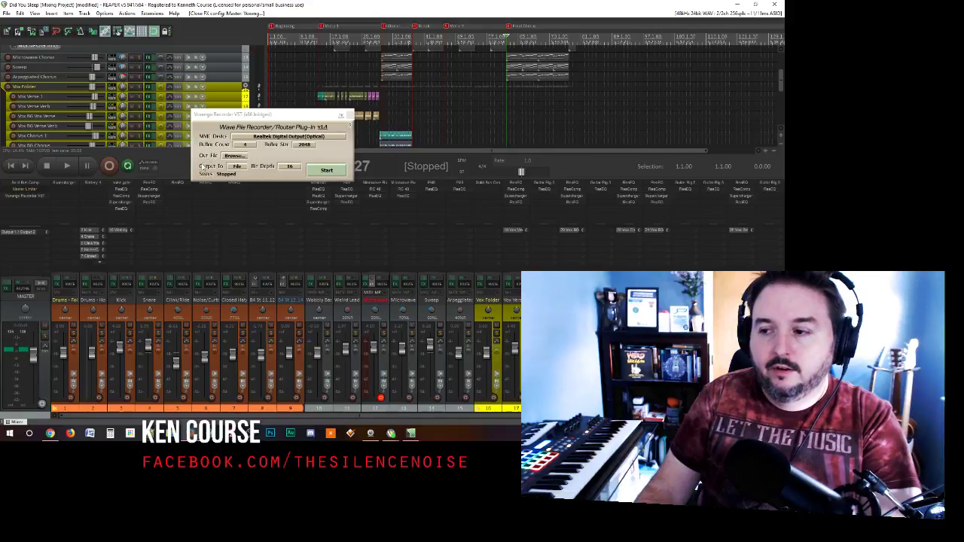
# - Switch the recorder plugin's output from file to MME, start it running and close its window
pyautogui.click(237, 167)
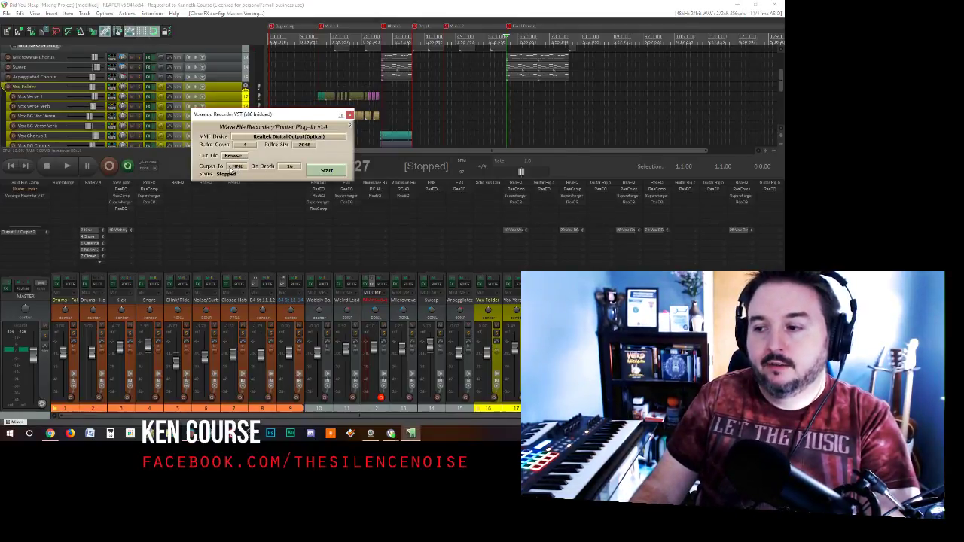
pyautogui.click(230, 168)
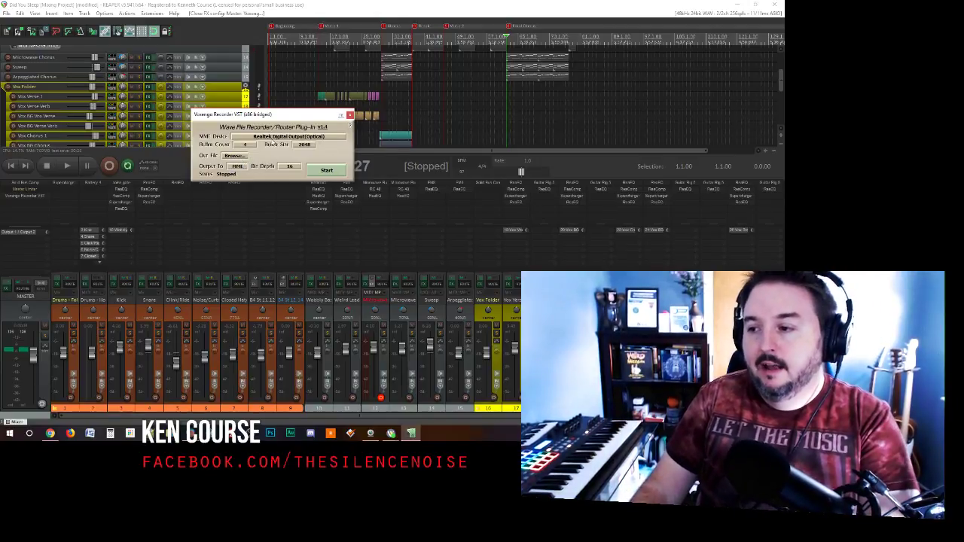
pyautogui.click(327, 171)
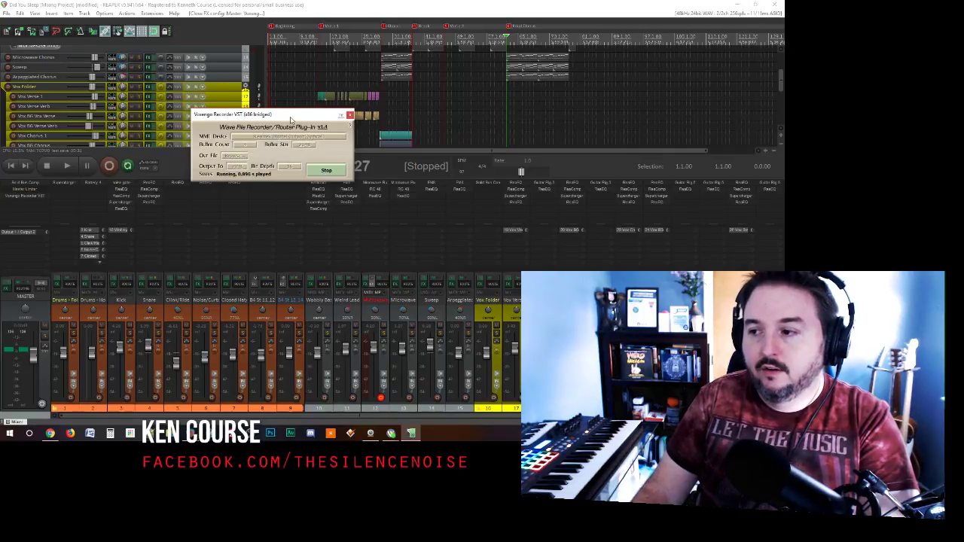
pyautogui.moveTo(288, 122); pyautogui.dragTo(190, 203)
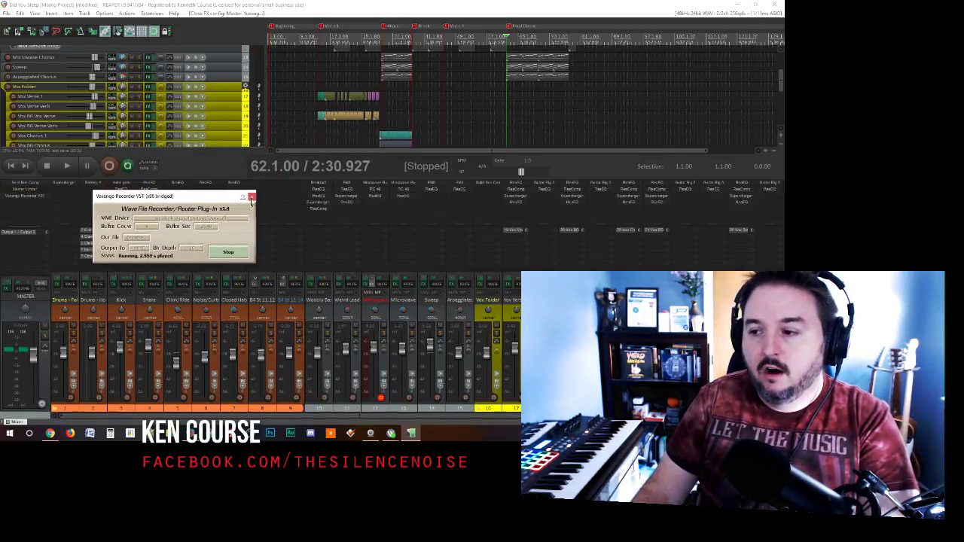
pyautogui.click(251, 199)
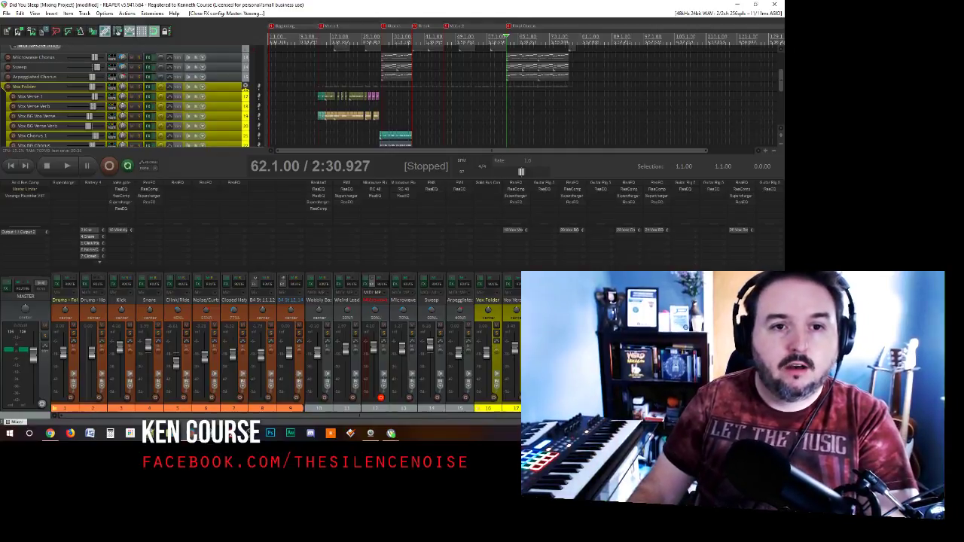
# - In Wirecast, select the System Audio Capture shot and set its audio device to Realtek Digital Output(Optical) (Realtek High Definition Audio)
pyautogui.click(391, 433)
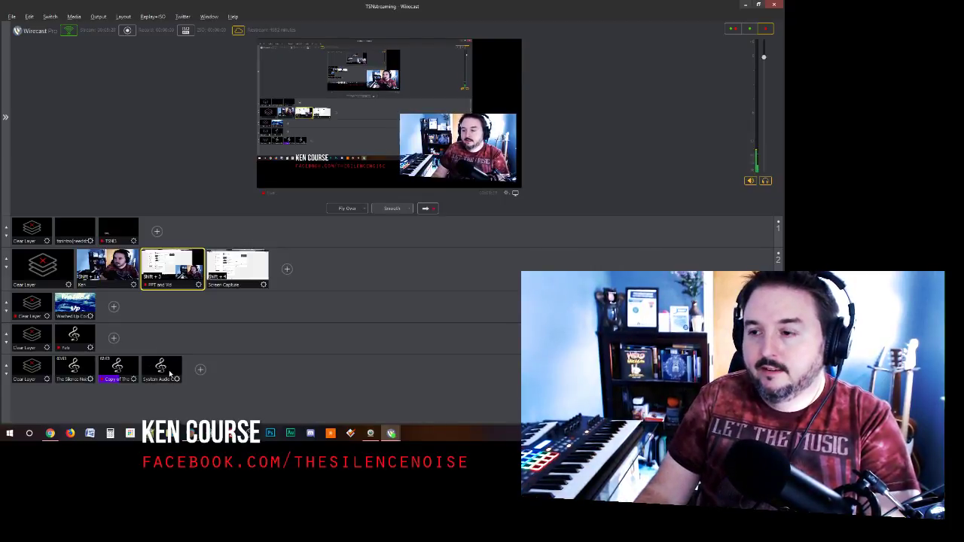
pyautogui.click(167, 369)
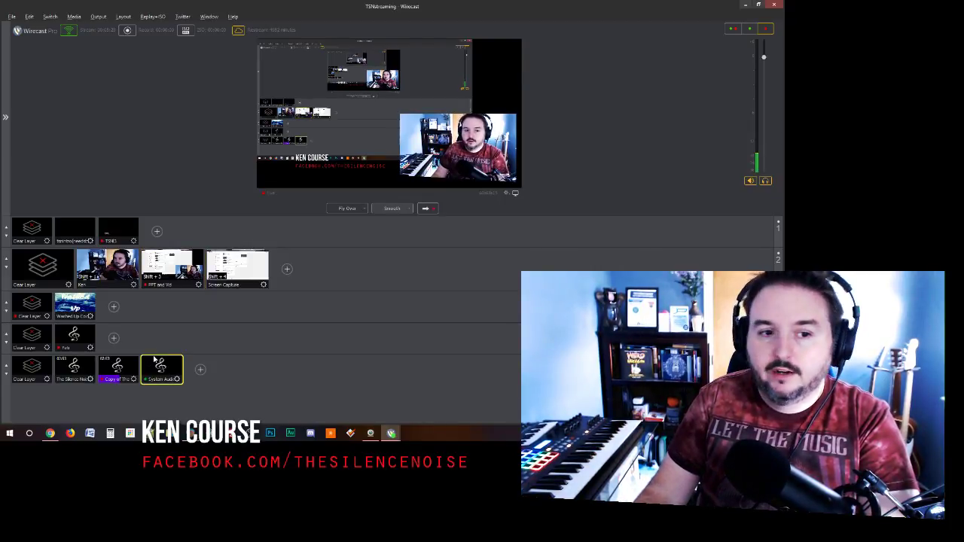
pyautogui.click(5, 118)
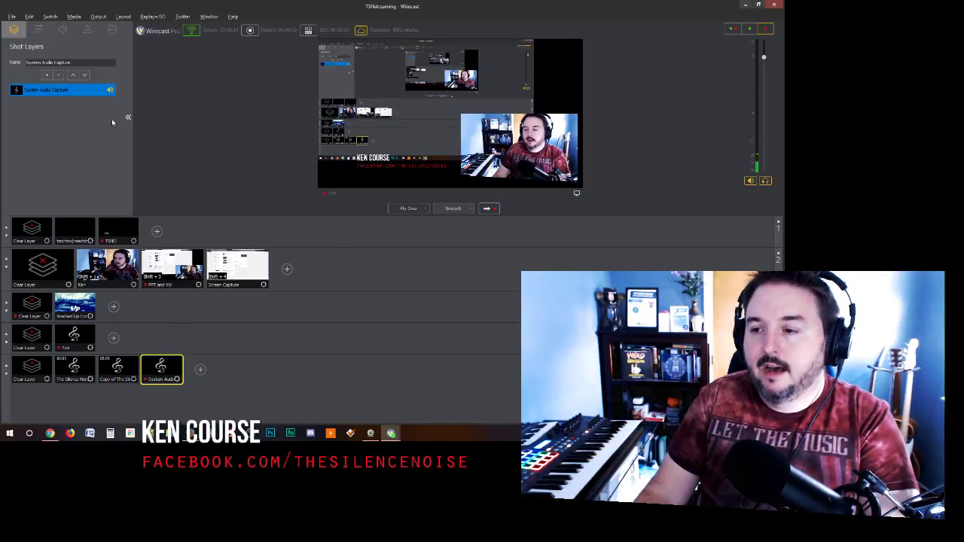
pyautogui.click(112, 30)
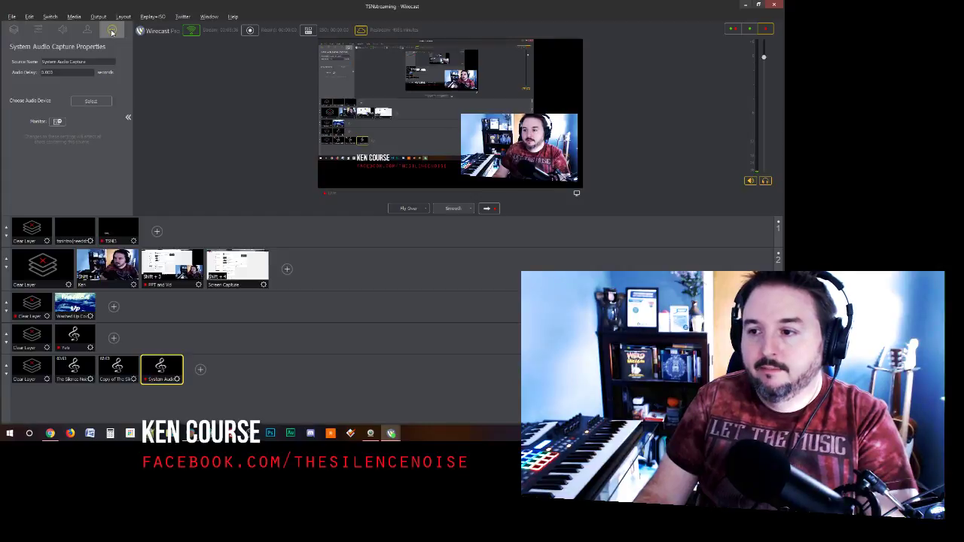
pyautogui.click(90, 101)
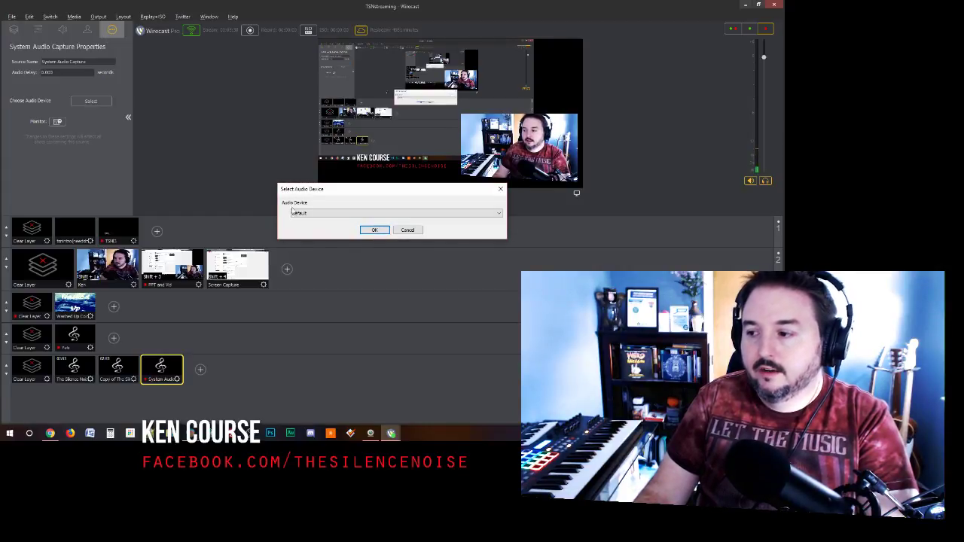
pyautogui.click(292, 212)
pyautogui.click(342, 223)
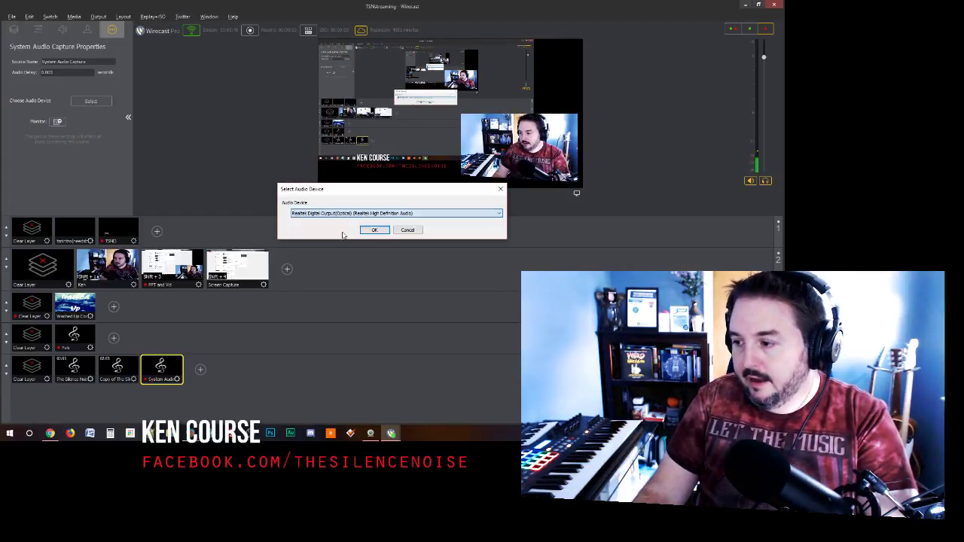
pyautogui.click(374, 229)
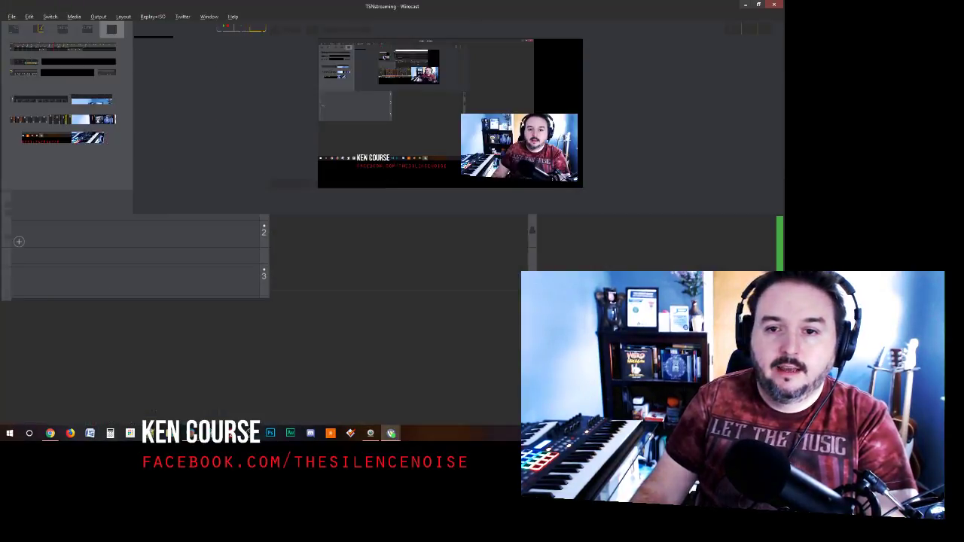
# - Switch back to REAPER, expand the Drums folder and record-arm the Drums - House Noises track inside it
pyautogui.hotkey('alt', 'Tab')
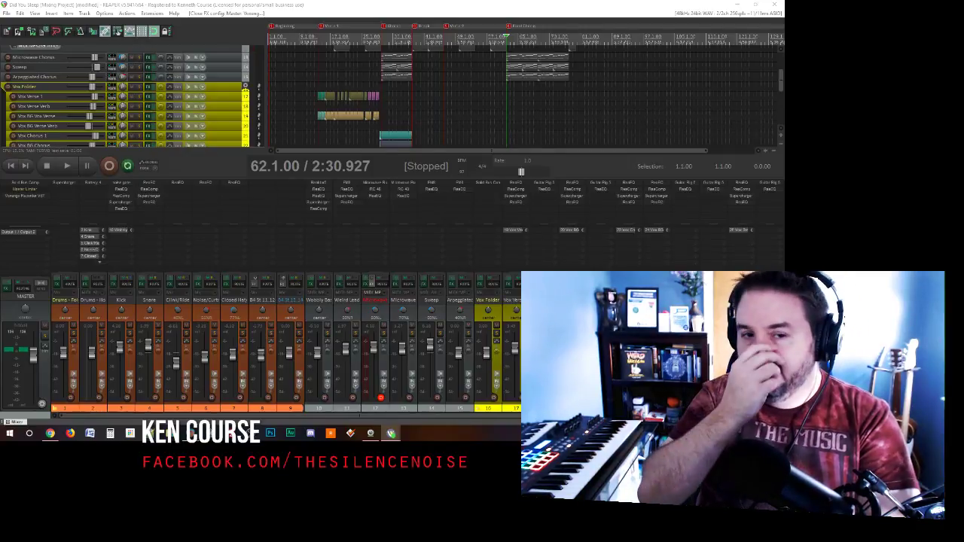
pyautogui.press('=')
pyautogui.press('=')
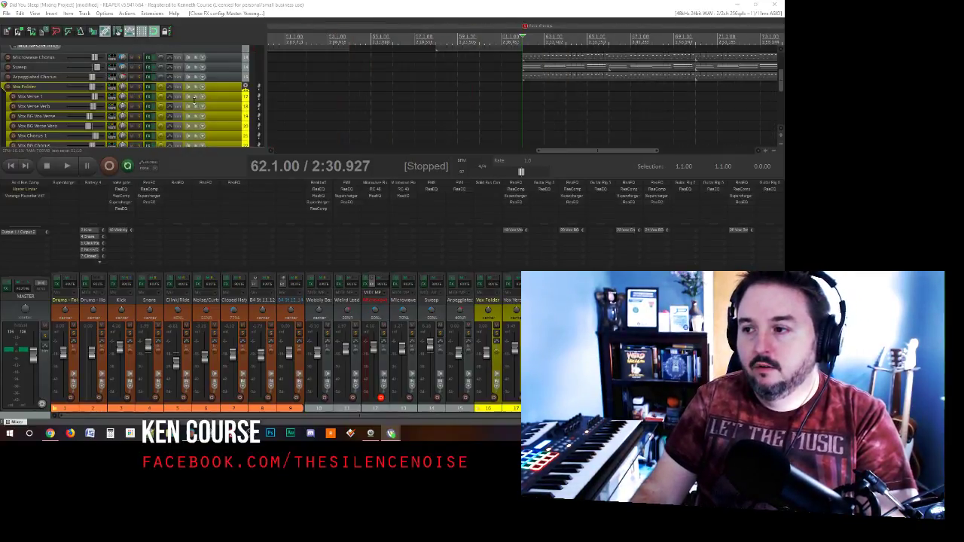
pyautogui.scroll(3, 174, 91)
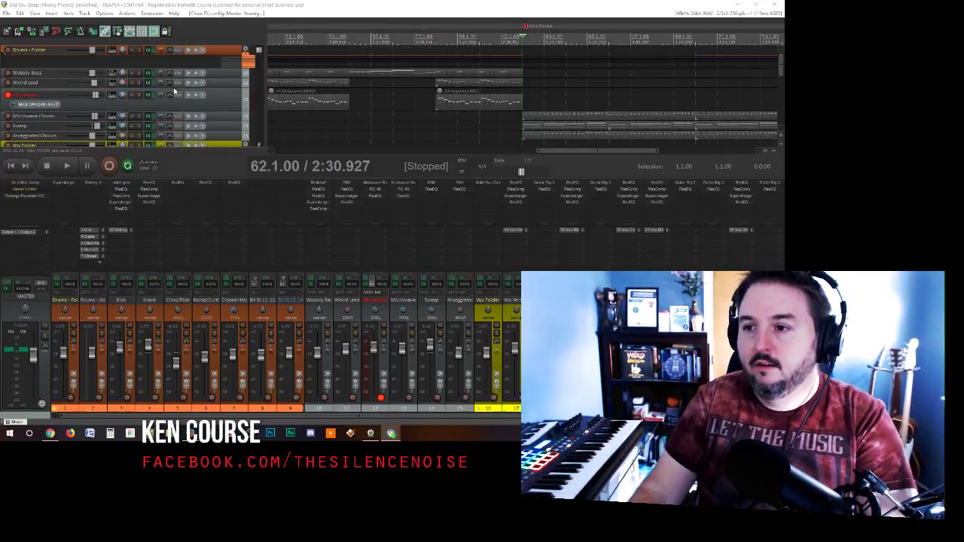
pyautogui.click(8, 50)
pyautogui.click(8, 111)
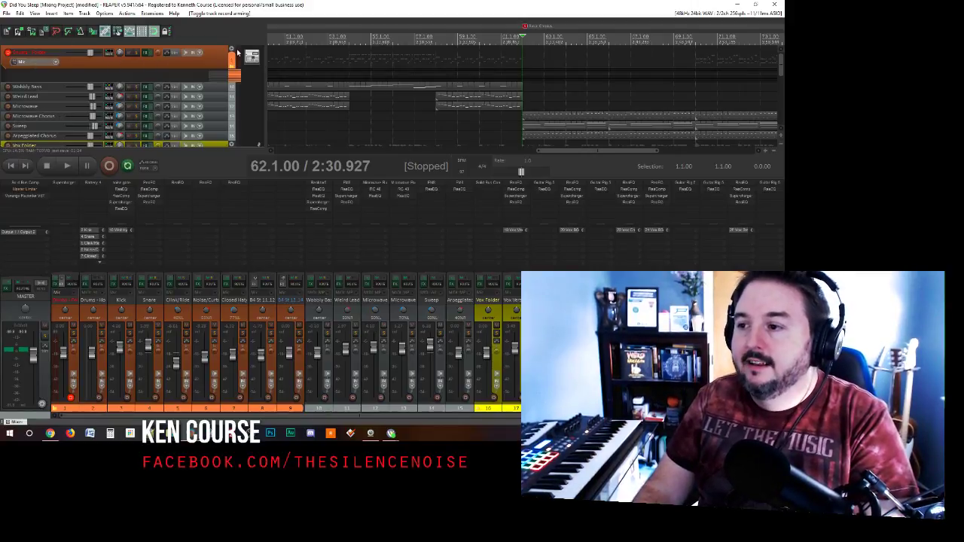
pyautogui.click(9, 65)
pyautogui.click(8, 53)
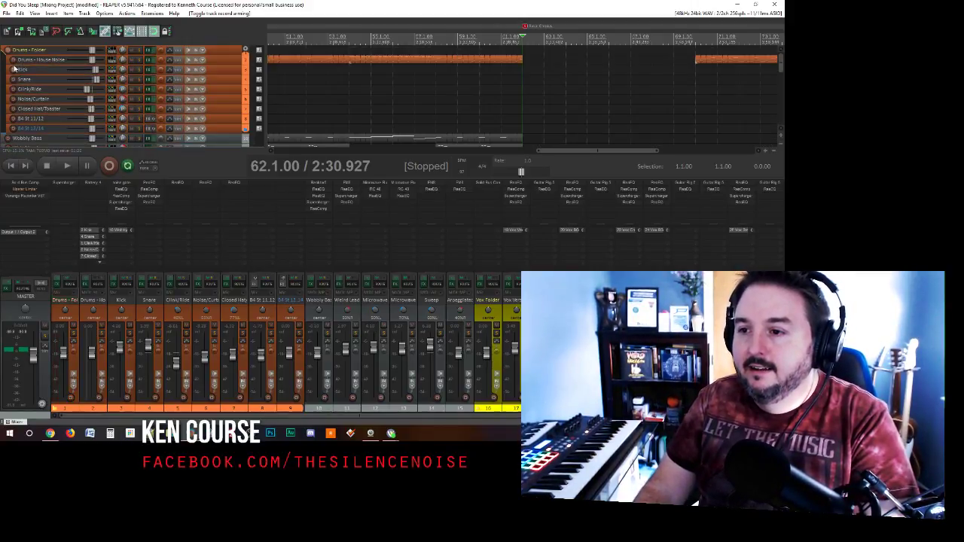
pyautogui.click(13, 63)
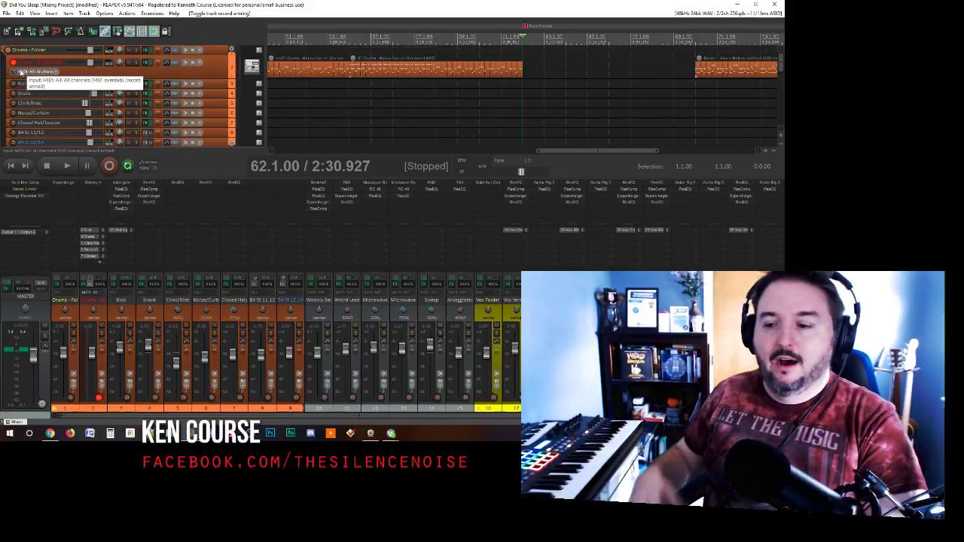
# - Check the YouTube live dashboard in the browser, return to REAPER and disarm the Drums - House Noises track
pyautogui.click(50, 432)
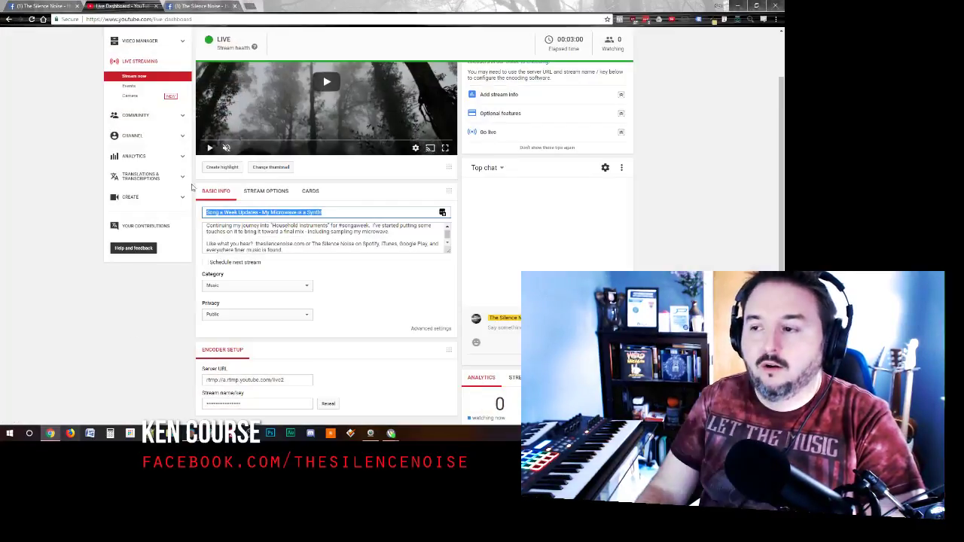
pyautogui.click(70, 433)
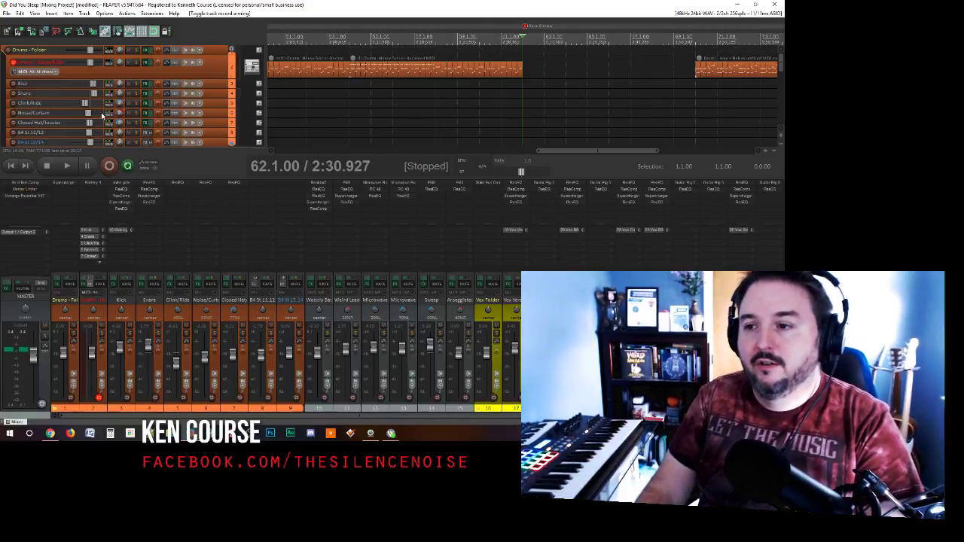
pyautogui.click(13, 62)
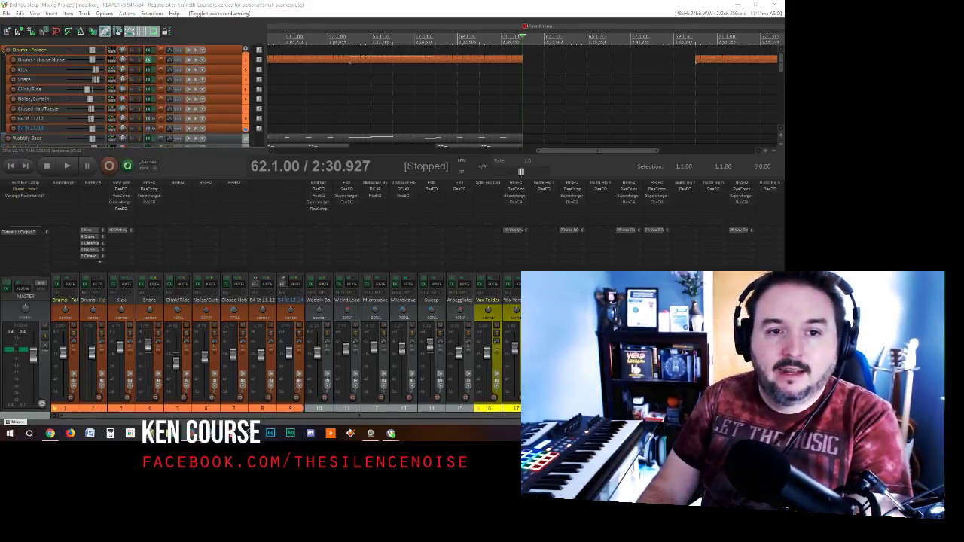
# - Open Battery 4 on the Drums - House Noises track and audition the Microwave Door 1 and Microwave Door 3 samples
pyautogui.click(113, 177)
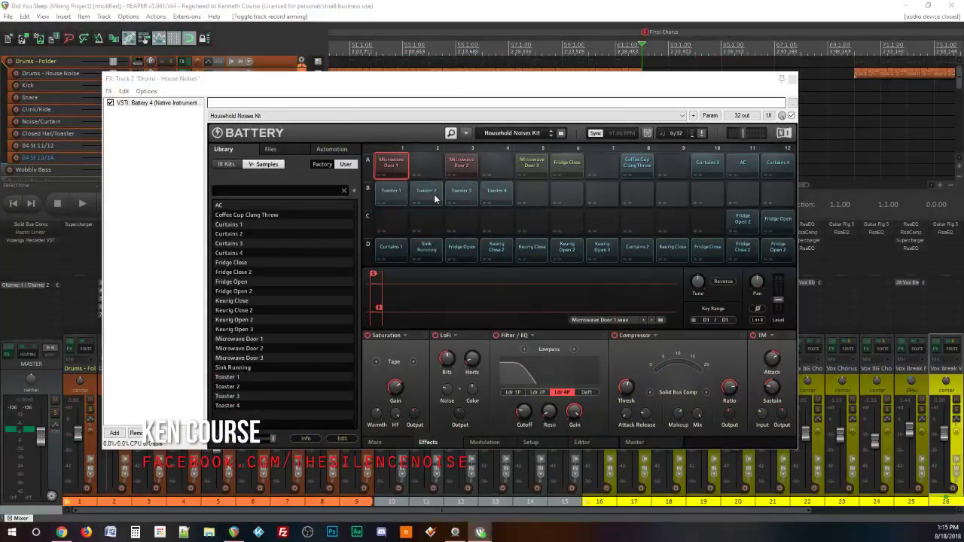
pyautogui.click(388, 171)
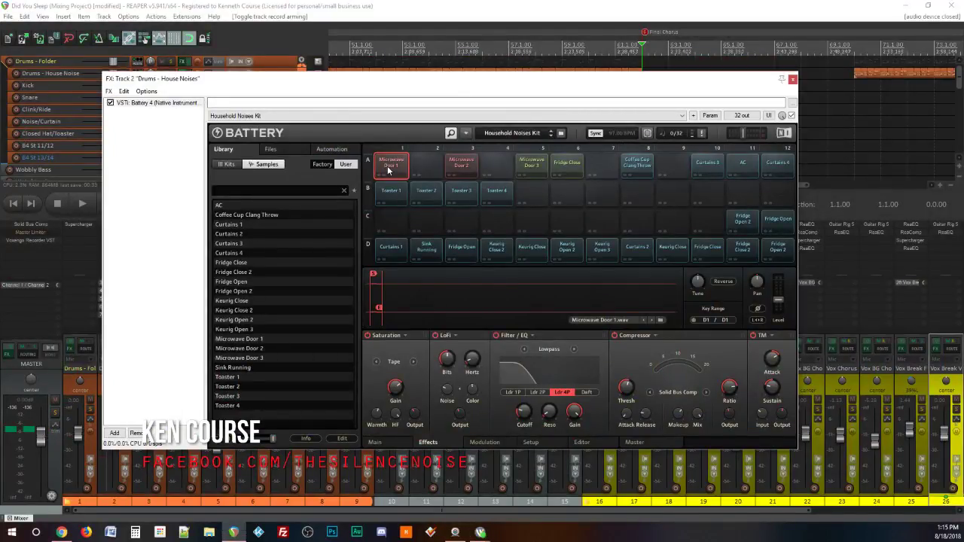
pyautogui.click(538, 172)
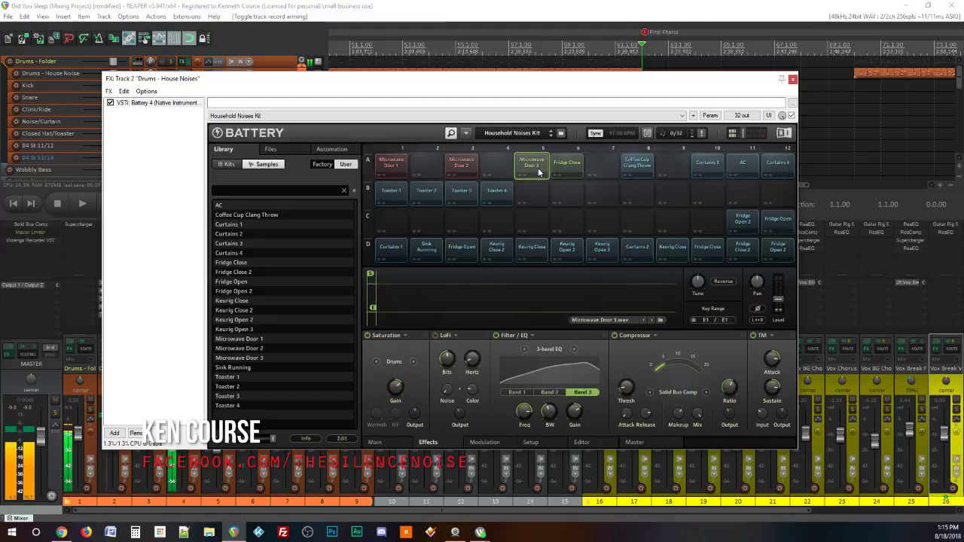
# - Audition the Coffee Cup Clang Throw, Curtains 3, Curtains 4 and Toaster 1 samples in the Household Noises Kit
pyautogui.click(634, 171)
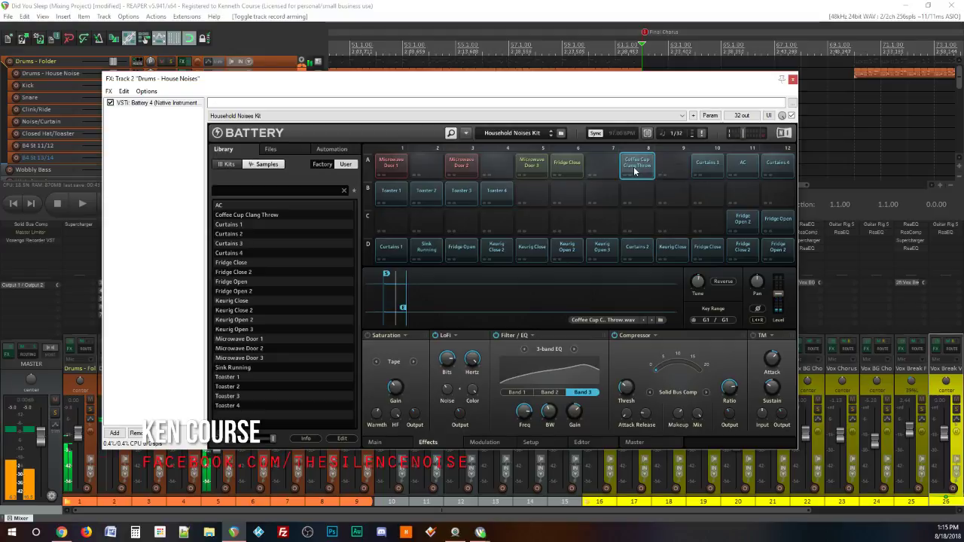
pyautogui.click(707, 172)
pyautogui.click(777, 168)
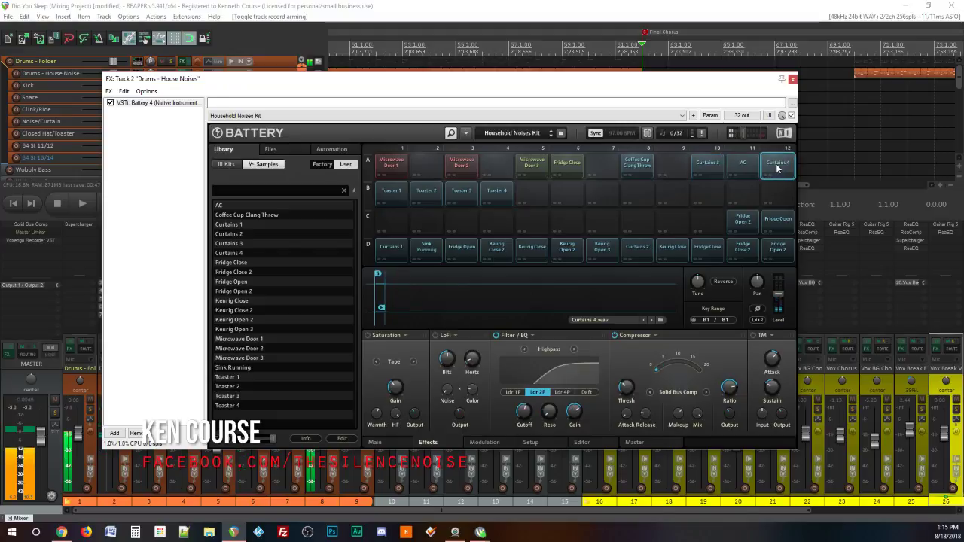
pyautogui.click(399, 196)
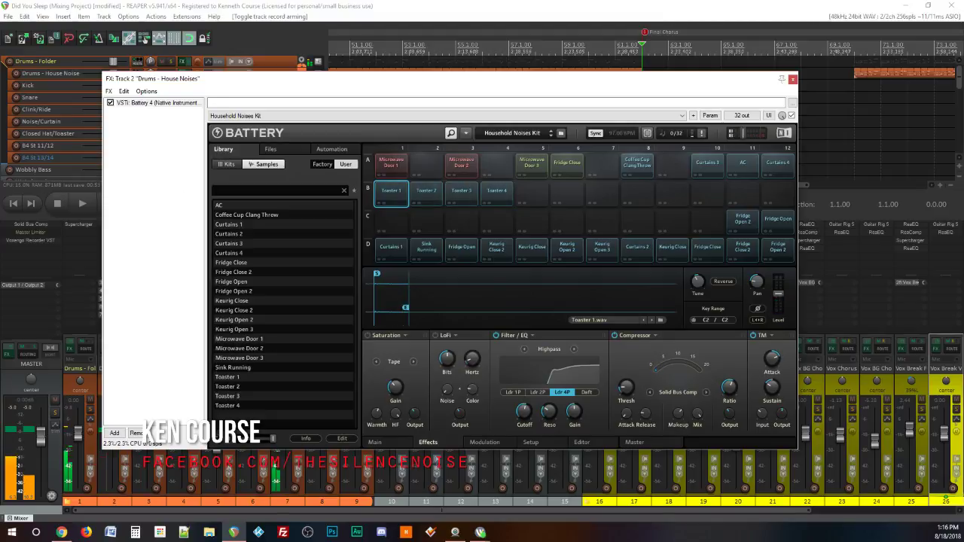
pyautogui.click(391, 198)
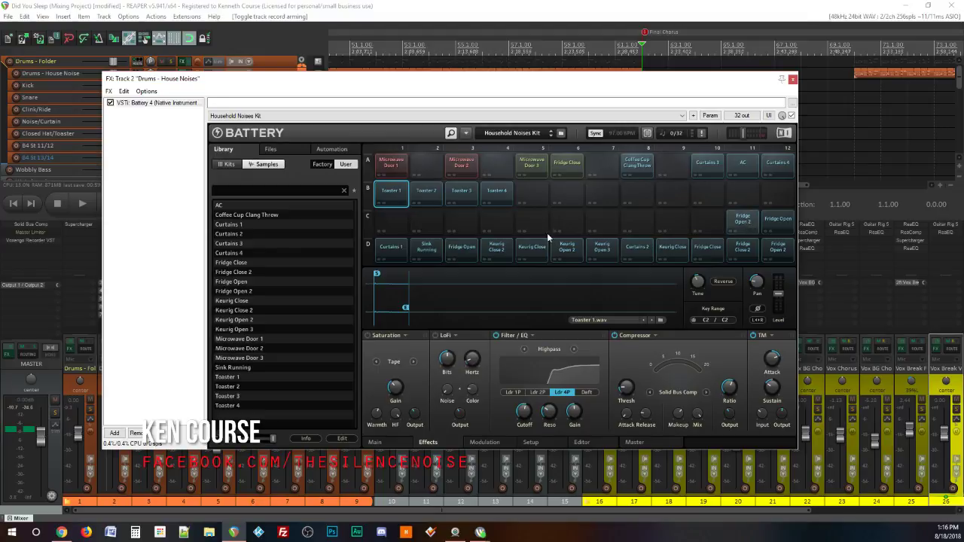
# - Audition the Keurig Close, Keurig Close 2, Fridge Open, Sink Running and Curtains 1 samples in row D of the kit
pyautogui.click(536, 253)
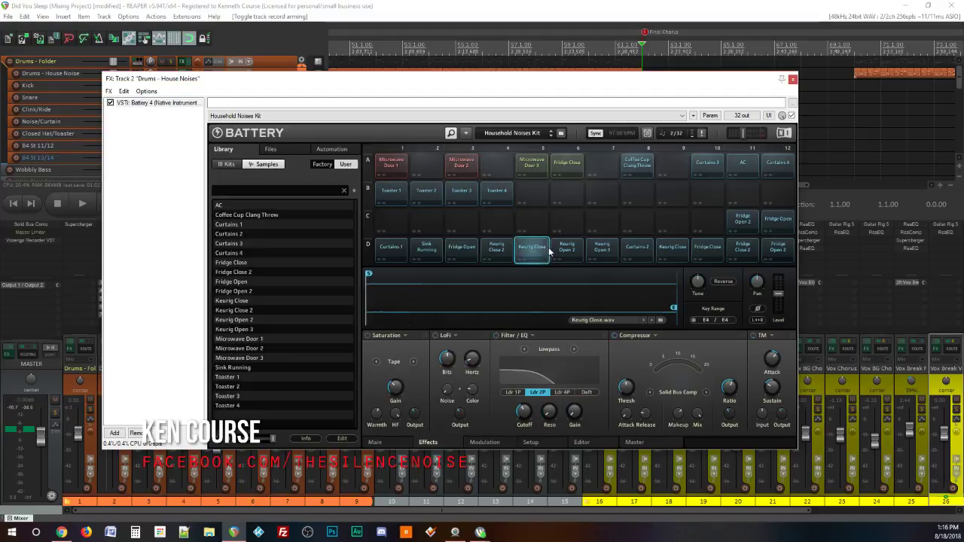
pyautogui.click(496, 253)
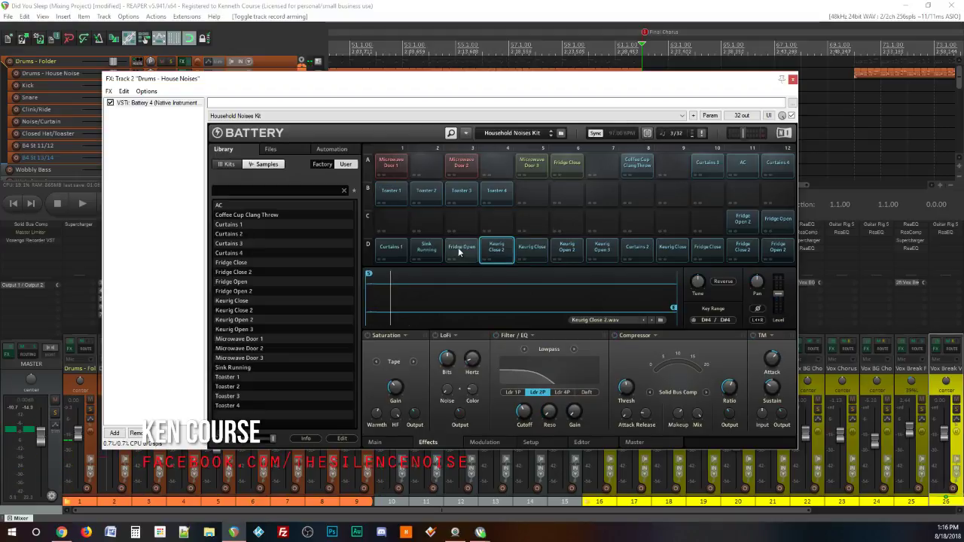
pyautogui.click(460, 253)
pyautogui.click(423, 254)
pyautogui.click(390, 248)
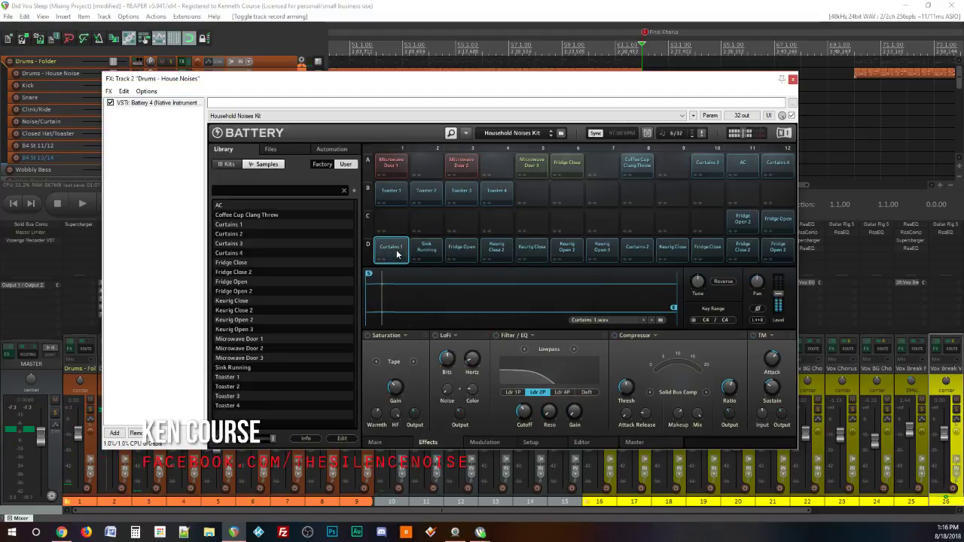
# - Audition the Fridge Open 2, Fridge Open and Fridge Close 2 samples, and close the Drums - House Noises effects window
pyautogui.click(729, 222)
pyautogui.click(775, 220)
pyautogui.click(777, 247)
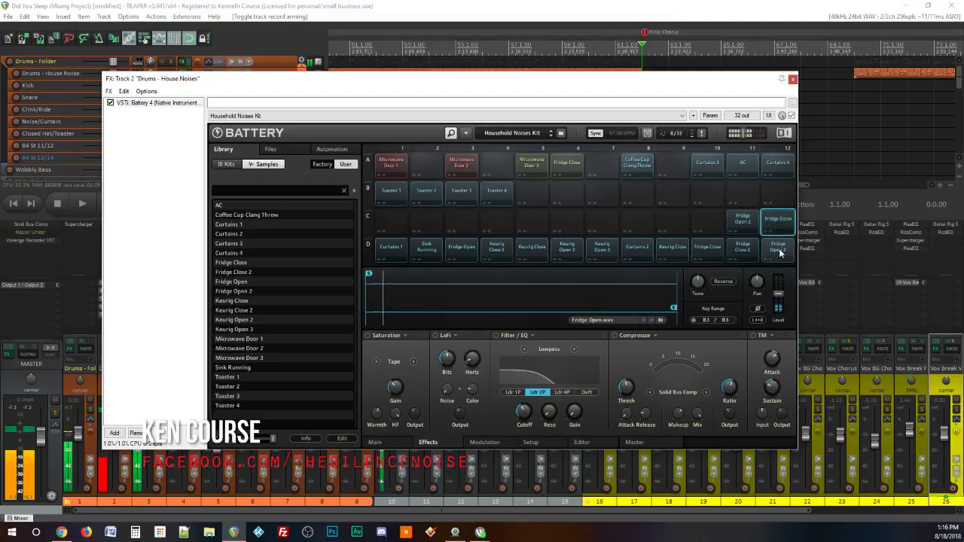
pyautogui.click(739, 252)
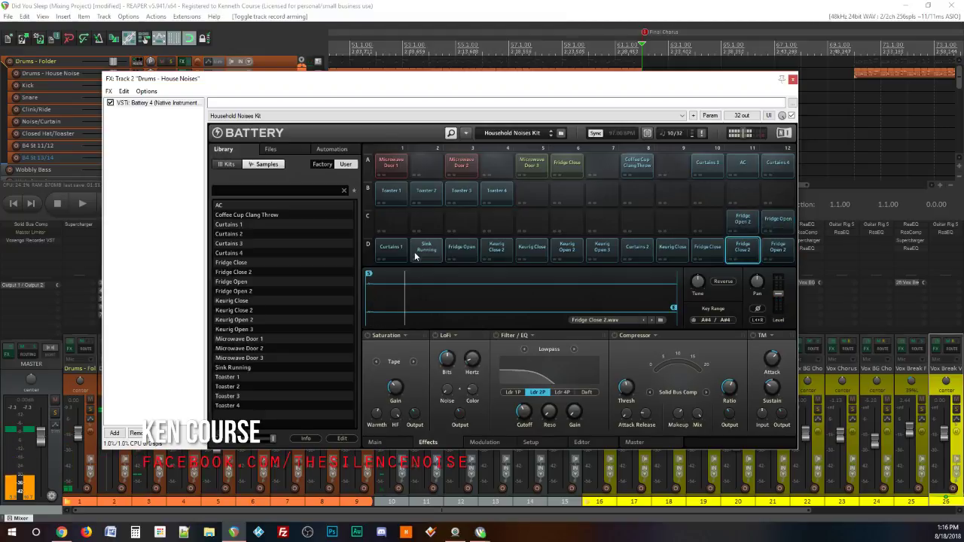
pyautogui.click(792, 78)
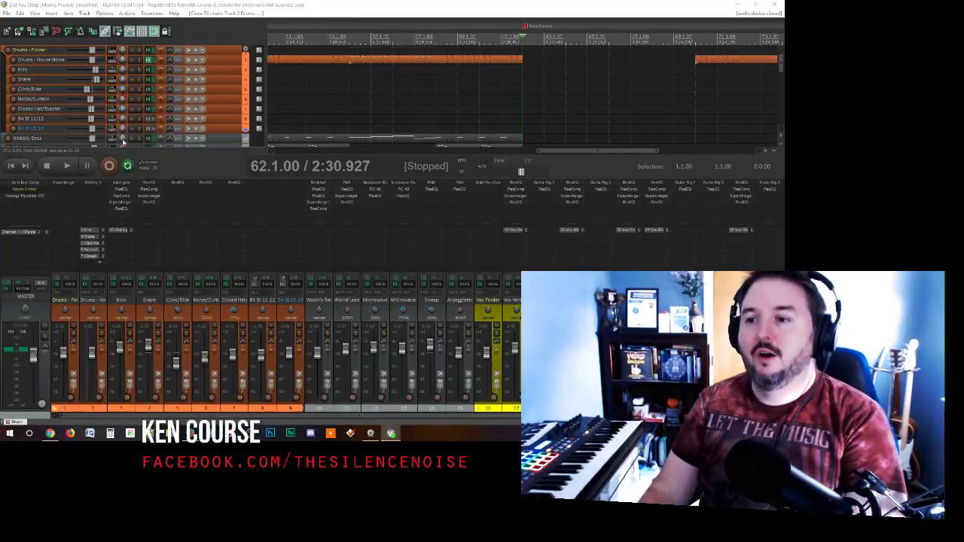
# - Find the Microwave track below Weird Lead in the track list and record-arm it
pyautogui.scroll(-3, 147, 99)
pyautogui.scroll(-1, 146, 98)
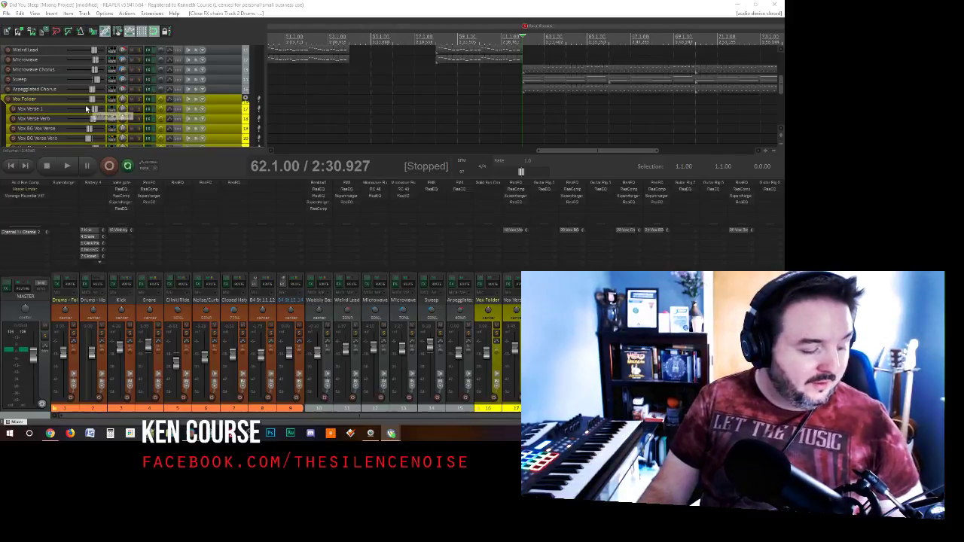
pyautogui.scroll(1, 155, 104)
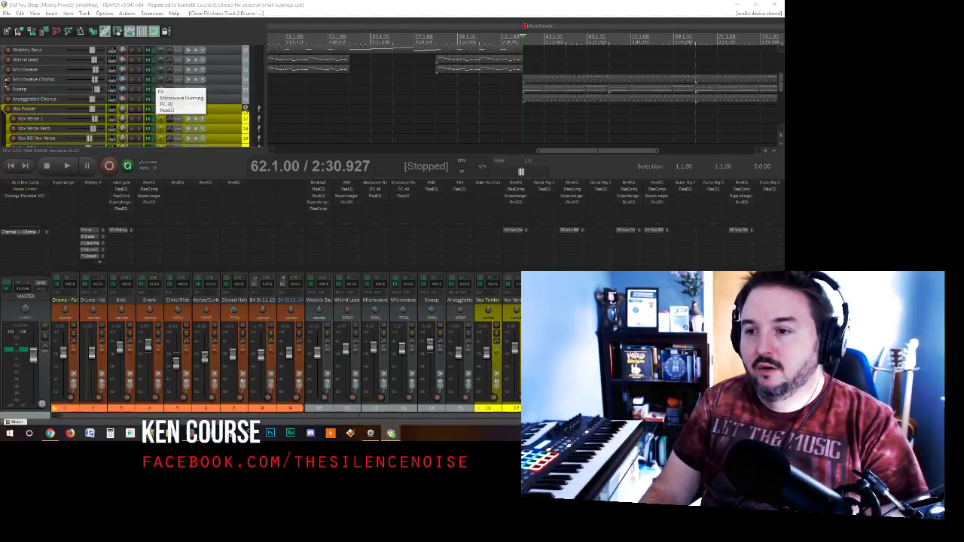
pyautogui.click(8, 71)
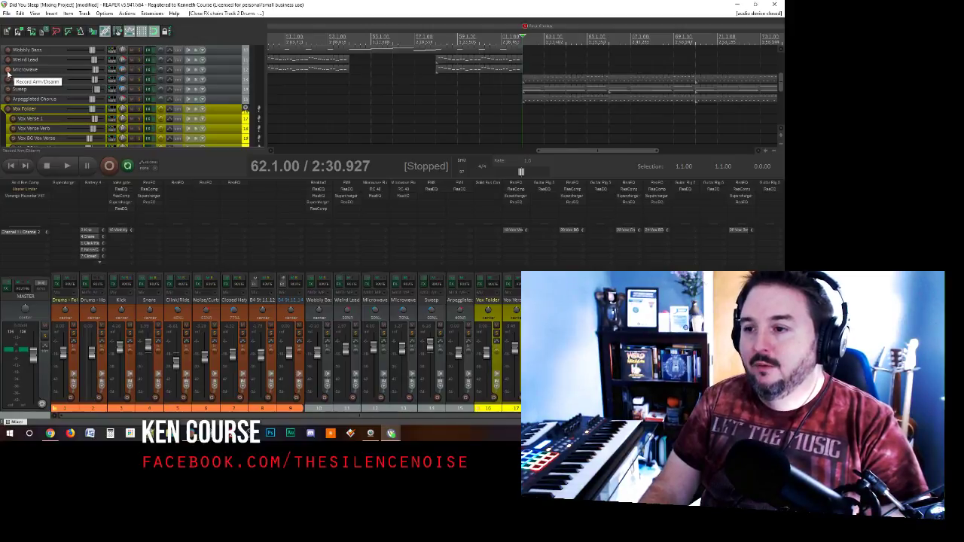
pyautogui.scroll(3, 19, 82)
pyautogui.scroll(-1, 25, 88)
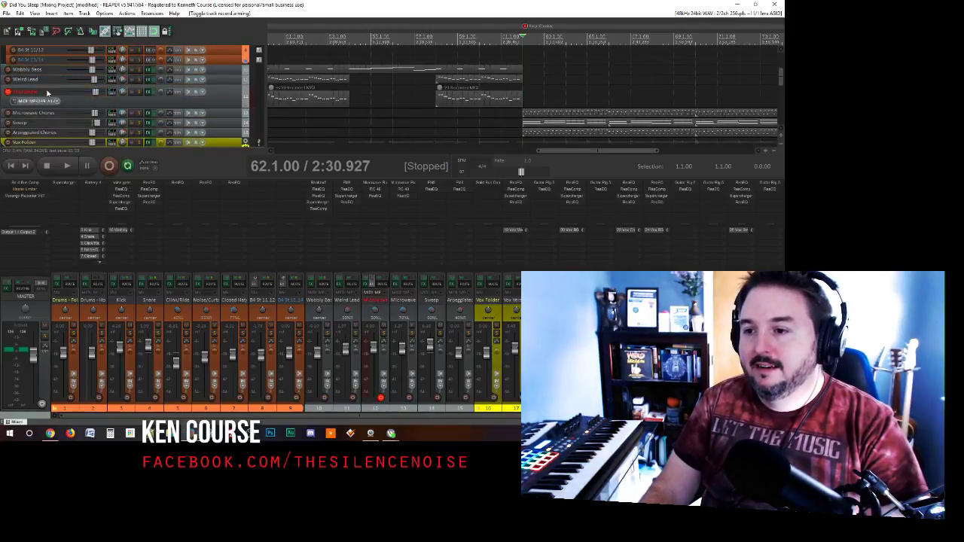
# - Review the Microwave track's FX chain, including RC 48, ReaEQ and the Microwave Running sampler, and close the chain
pyautogui.click(149, 93)
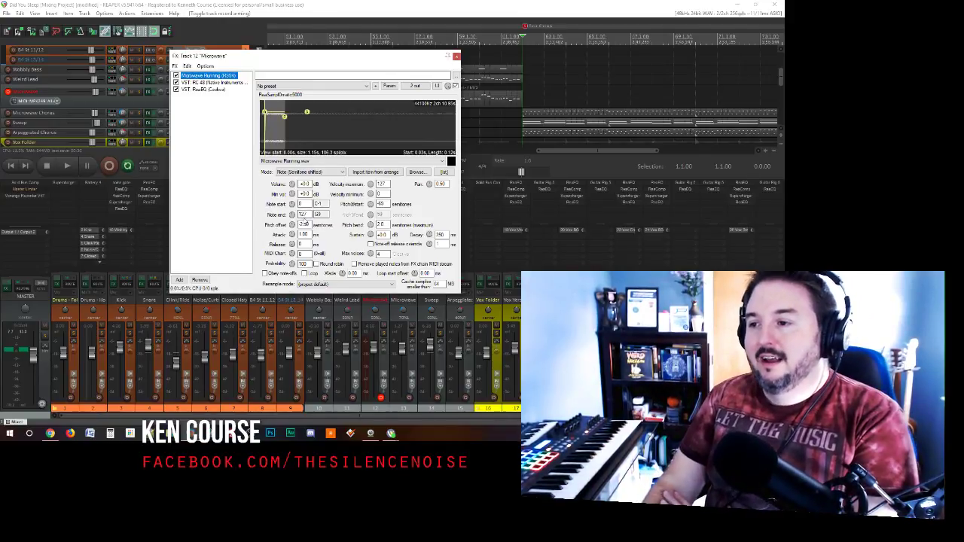
pyautogui.click(202, 82)
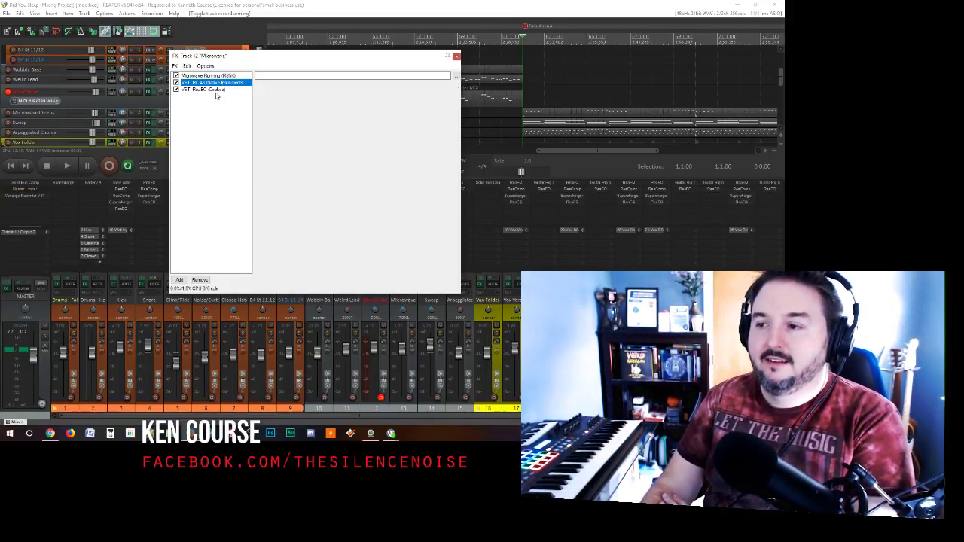
pyautogui.click(212, 89)
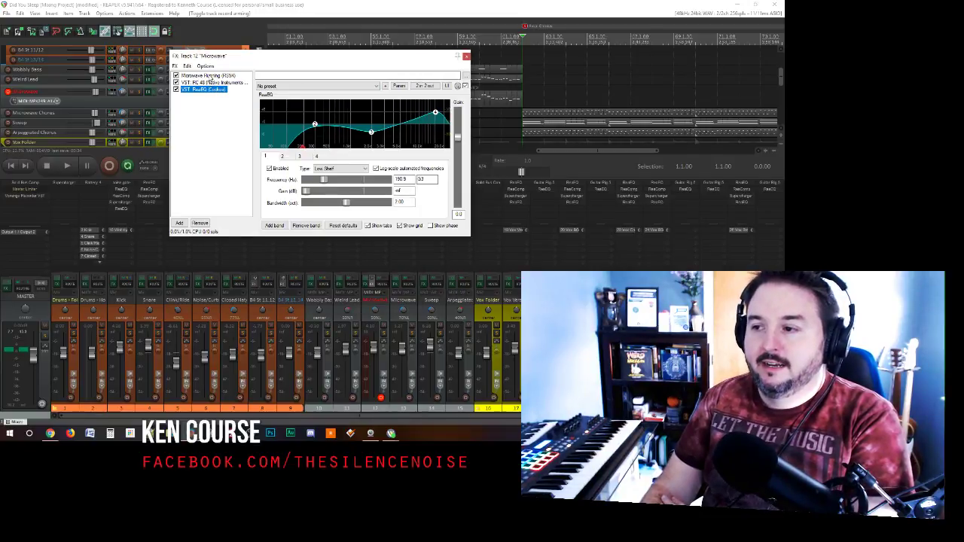
pyautogui.click(215, 77)
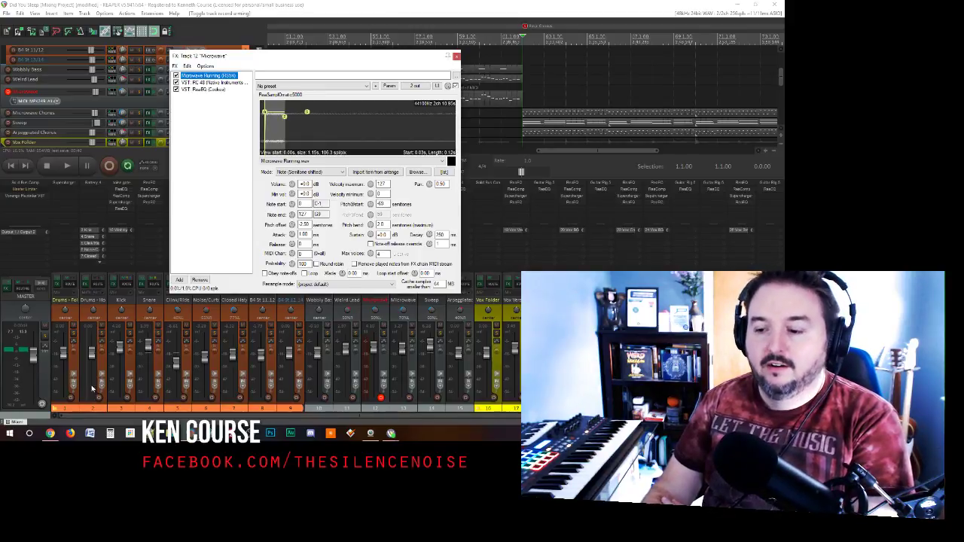
pyautogui.click(50, 433)
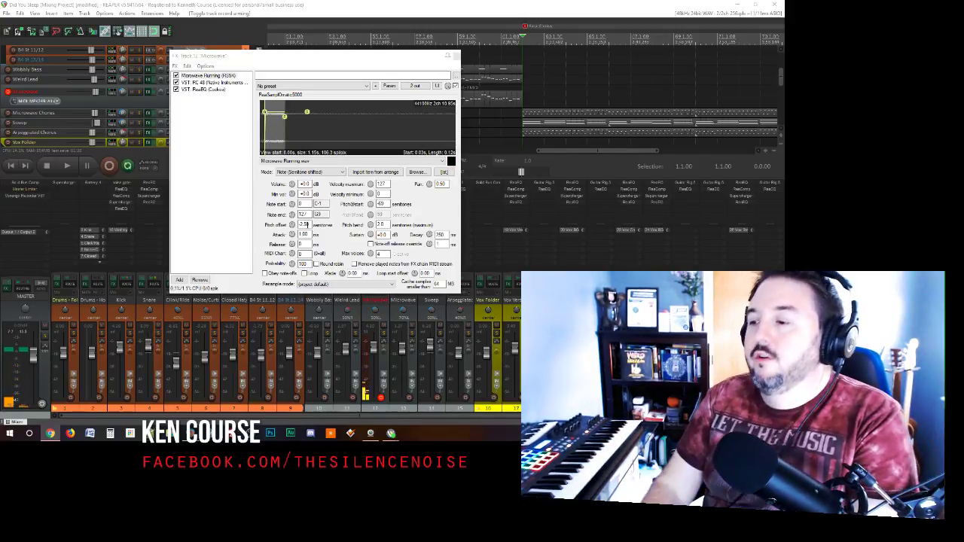
pyautogui.click(448, 55)
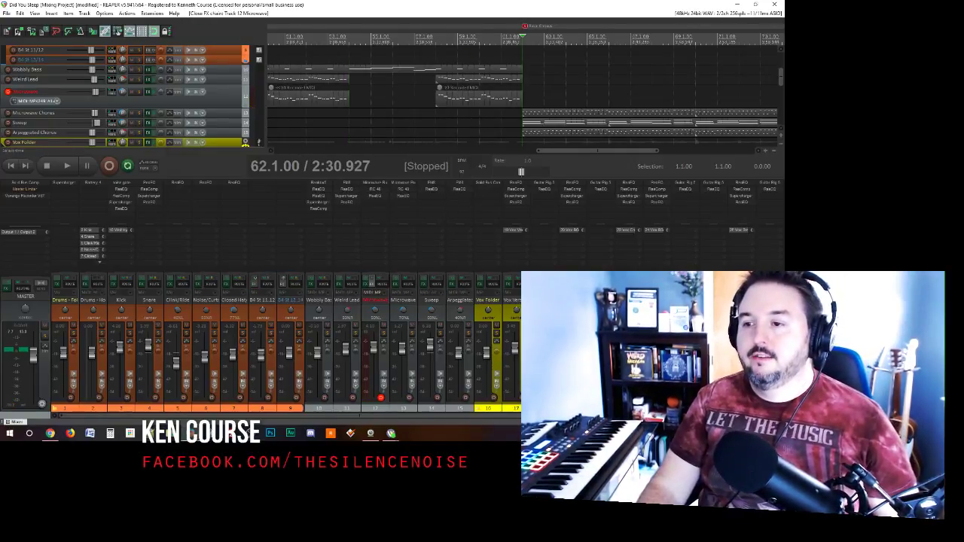
# - Solo the Drums - House Noises track and play a few seconds of it from measure 2
pyautogui.scroll(-3, 259, 140)
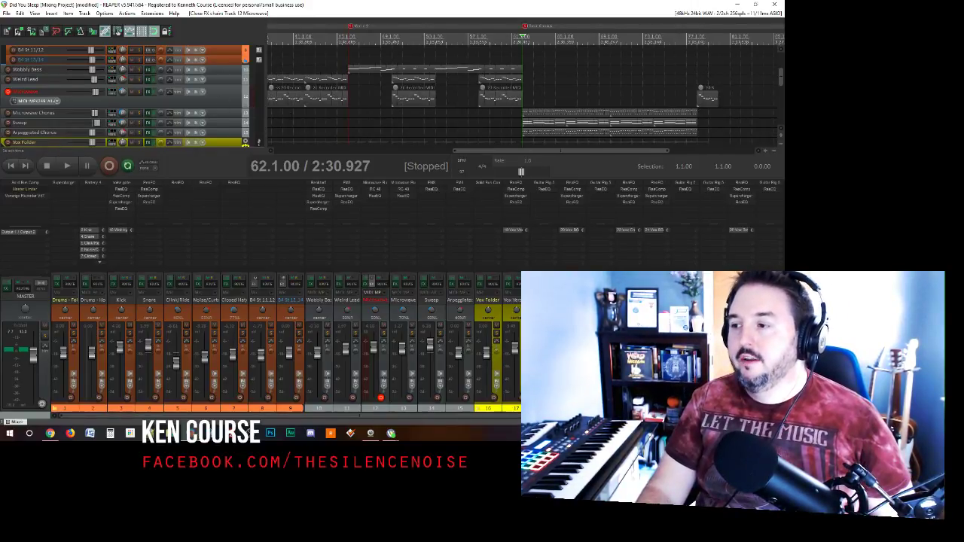
pyautogui.scroll(5, 522, 96)
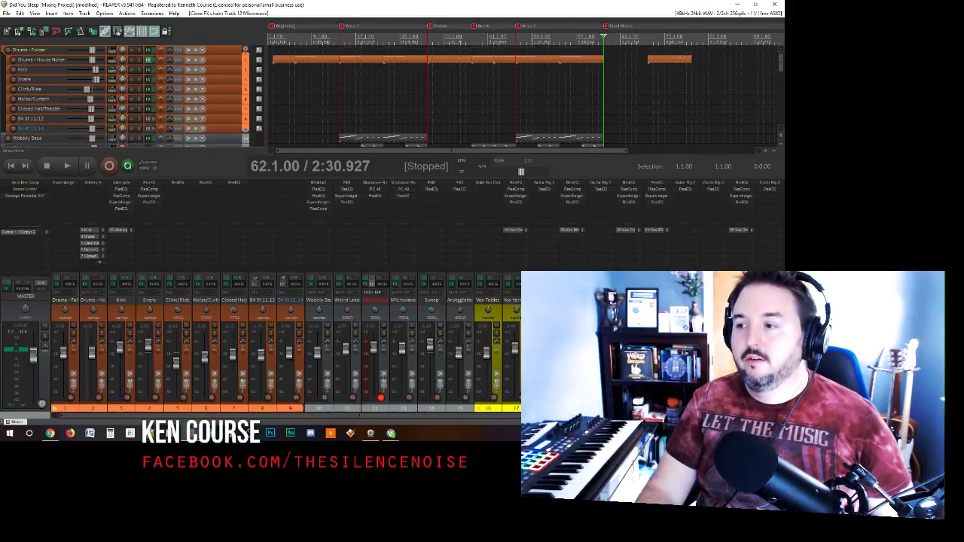
pyautogui.click(167, 71)
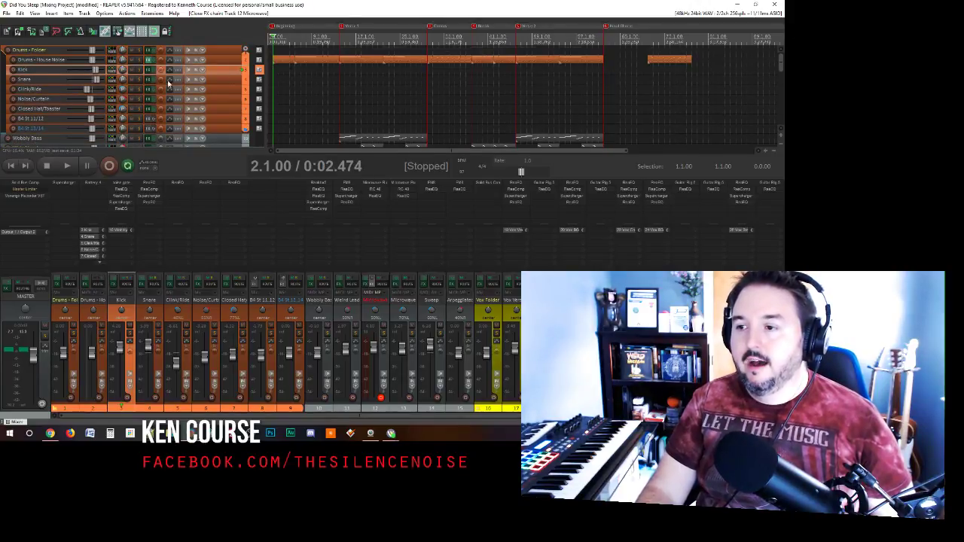
pyautogui.click(138, 63)
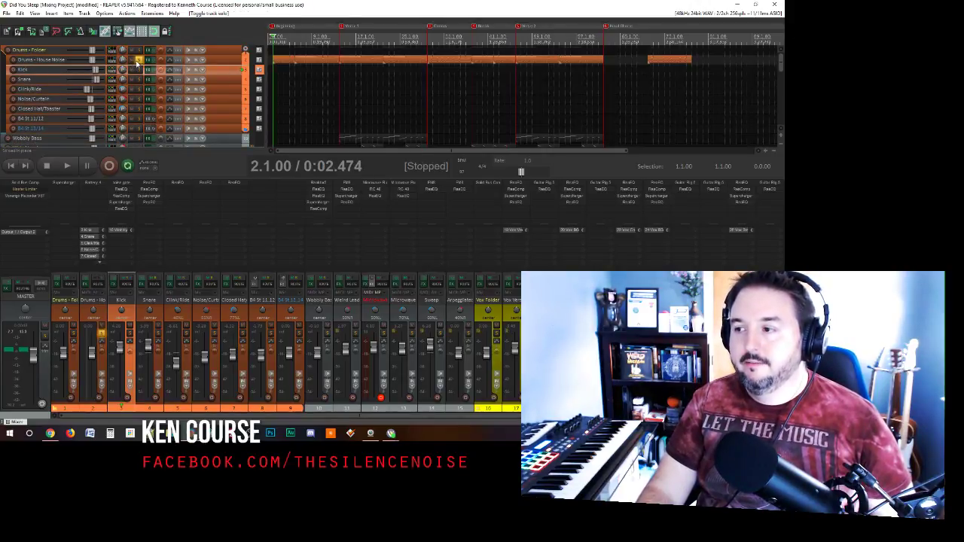
pyautogui.press('space')
pyautogui.scroll(-3, 216, 91)
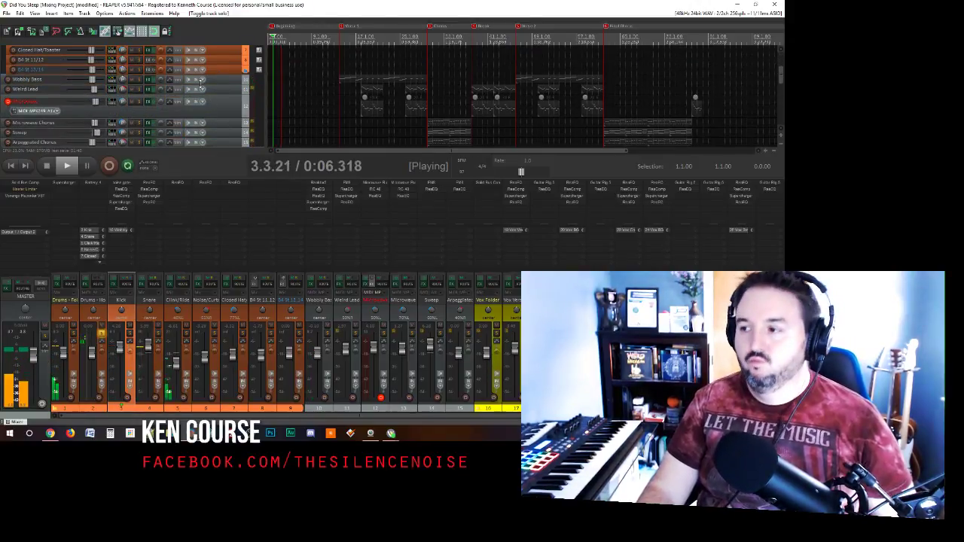
pyautogui.press('space')
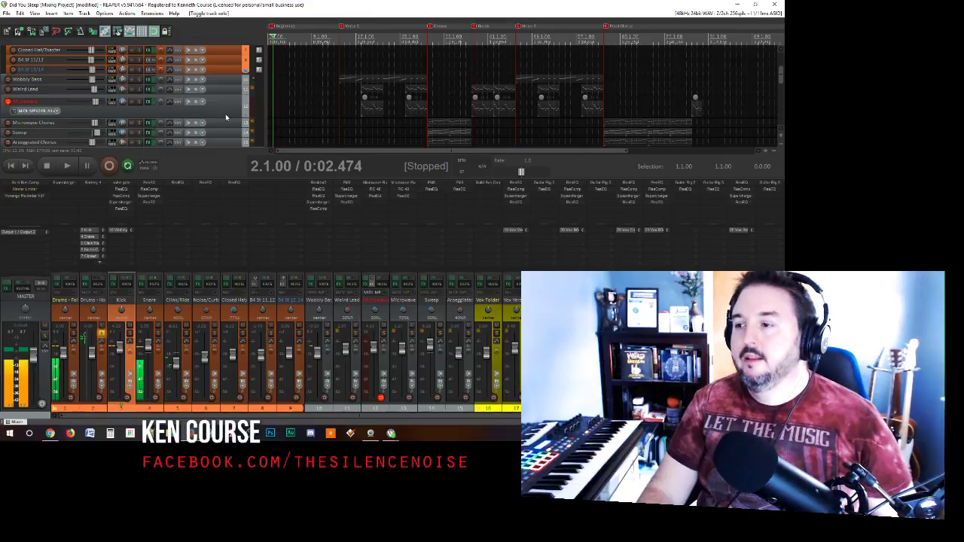
# - Solo the Sink Running track as well and play its first item from the Beginning marker at 1.2.50
pyautogui.scroll(-10, 226, 133)
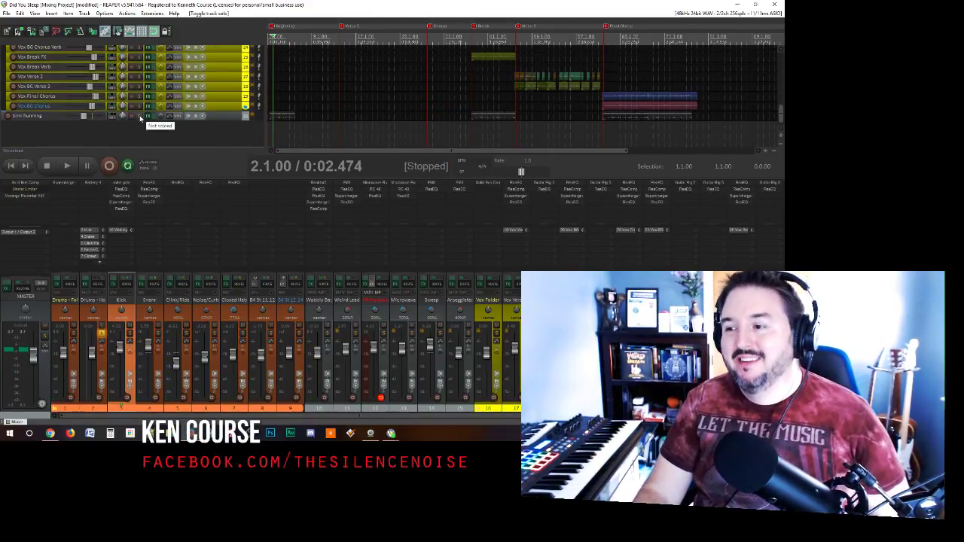
pyautogui.click(139, 117)
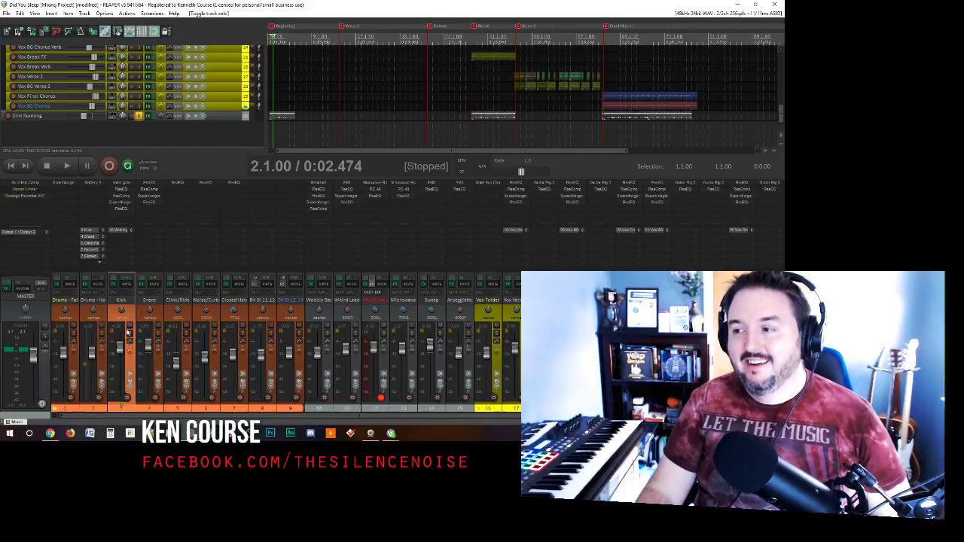
pyautogui.scroll(5, 527, 91)
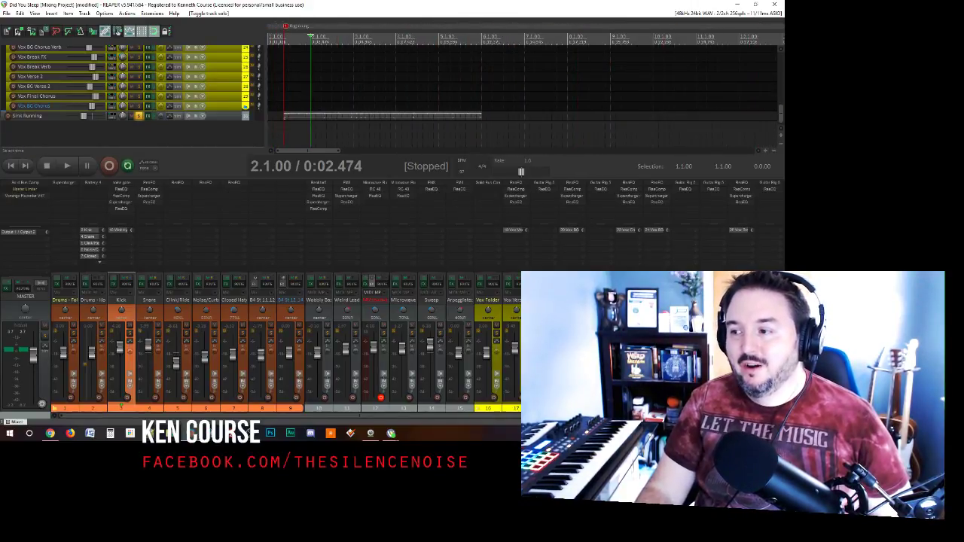
pyautogui.click(284, 36)
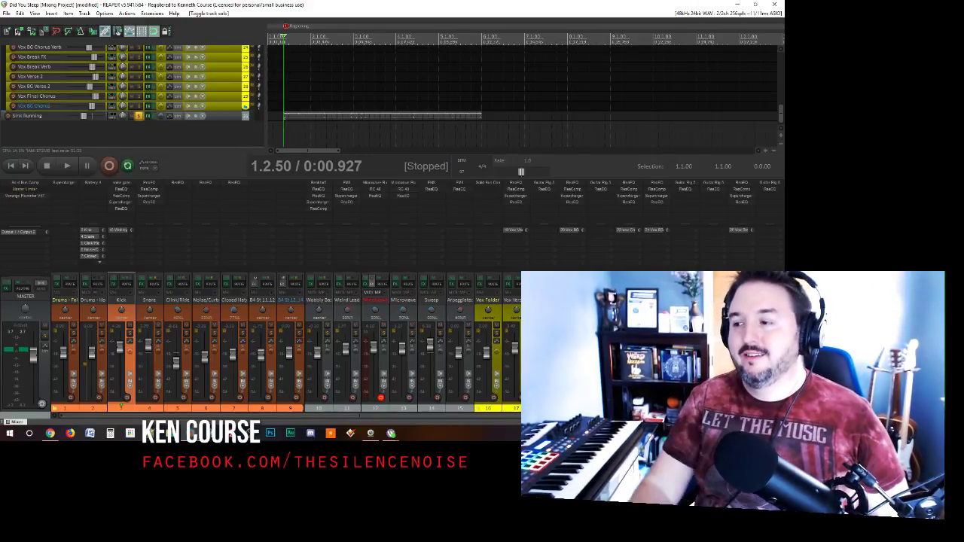
pyautogui.press('space')
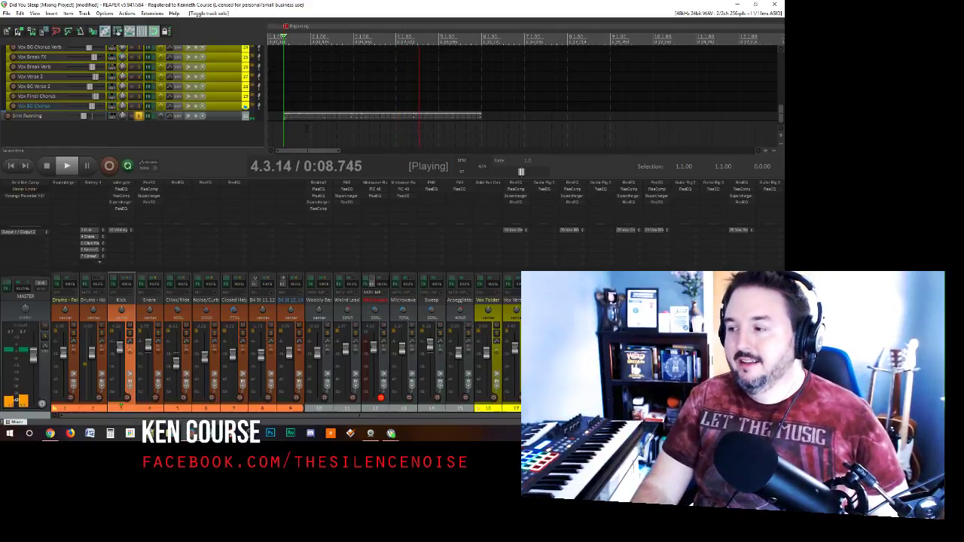
pyautogui.press('space')
# - Play the Sink Running recording with the track's effects bypassed, and play it again with them re-enabled for comparison
pyautogui.keyDown('ctrl'); pyautogui.click(149, 117); pyautogui.keyUp('ctrl')
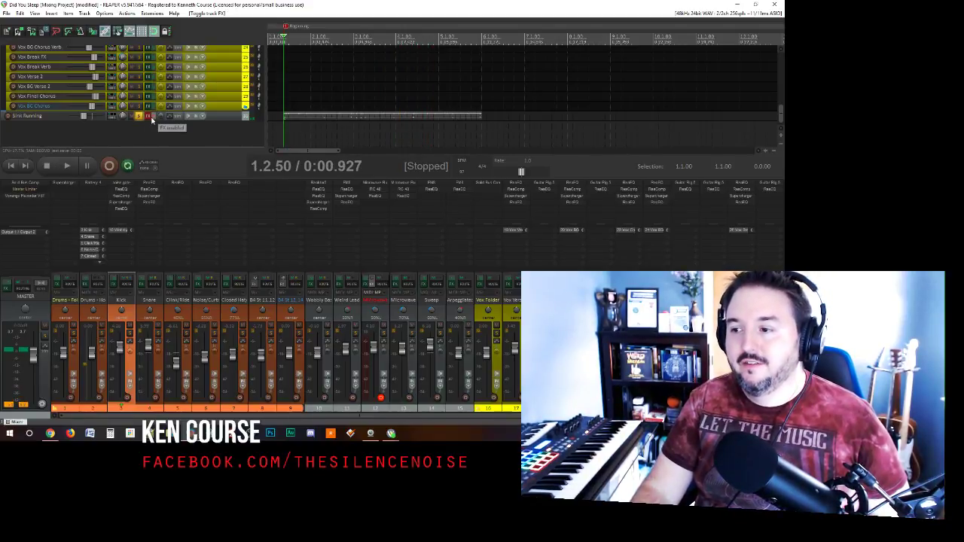
pyautogui.press('space')
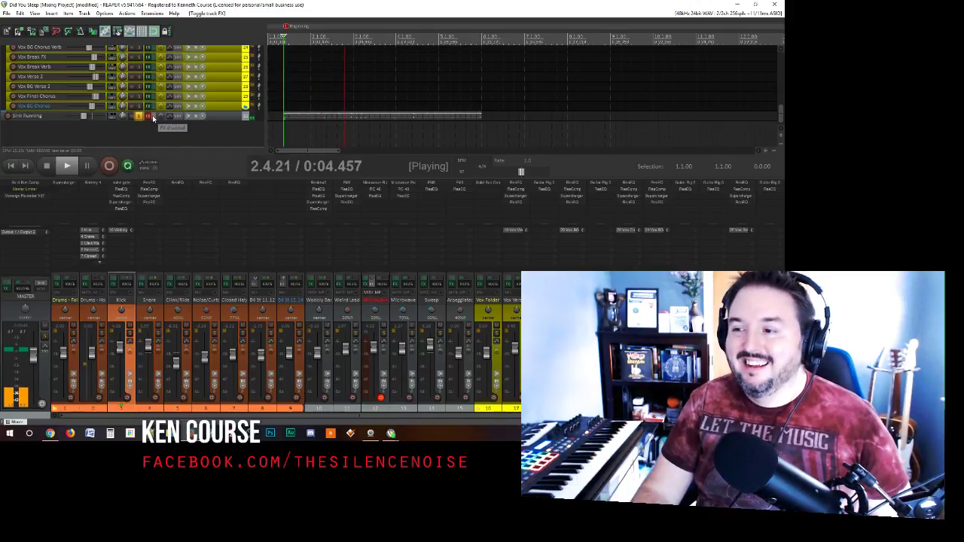
pyautogui.press('space')
pyautogui.press('space')
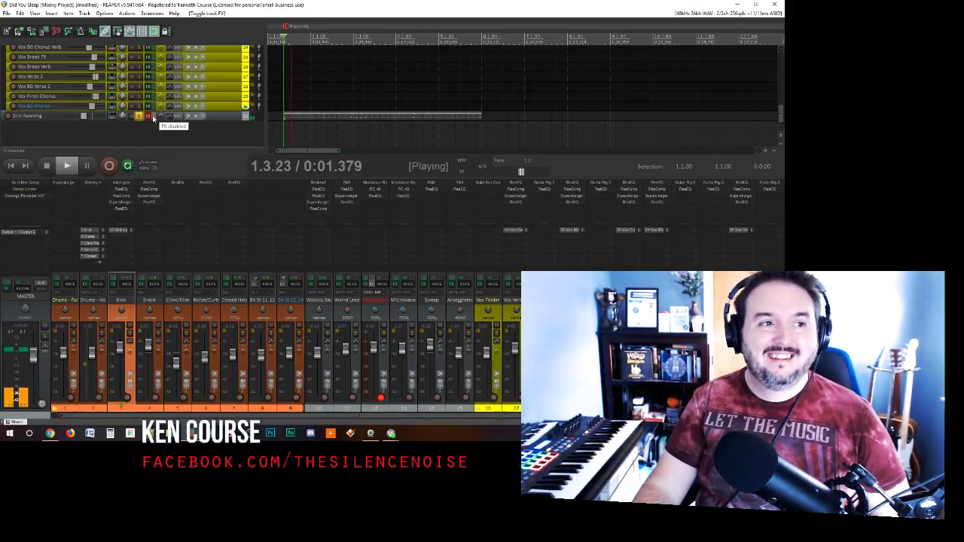
pyautogui.press('space')
pyautogui.keyDown('ctrl'); pyautogui.click(152, 115); pyautogui.keyUp('ctrl')
pyautogui.press('space')
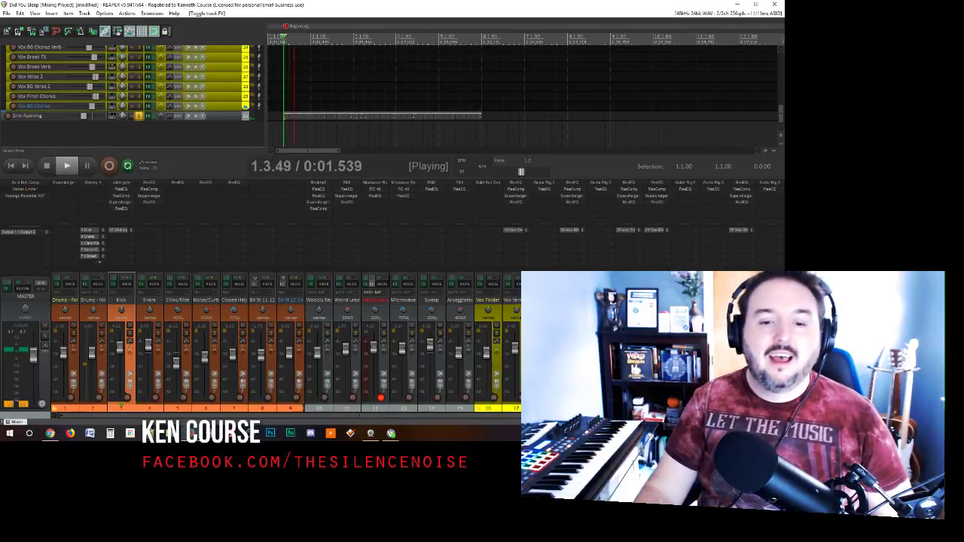
# - Play the full mix from 1.2.50 into Verse 1 with the Sink Running track unsoloed, and stop playback
pyautogui.click(46, 166)
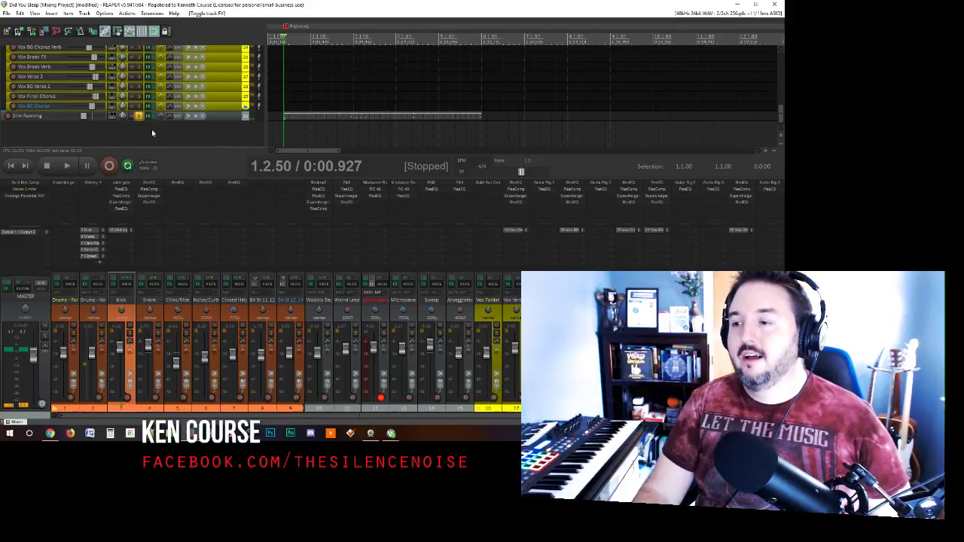
pyautogui.scroll(10, 226, 128)
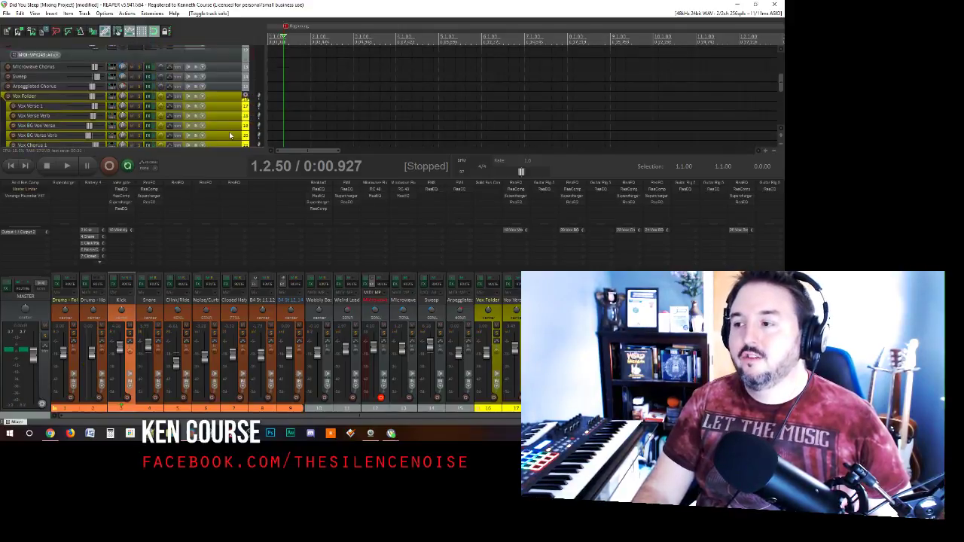
pyautogui.press('space')
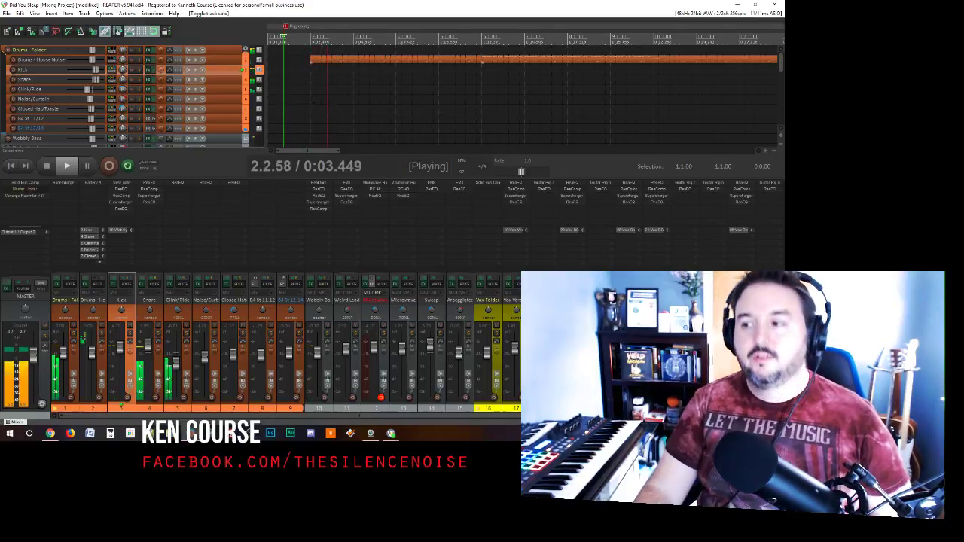
pyautogui.press('-')
pyautogui.scroll(-2, 181, 110)
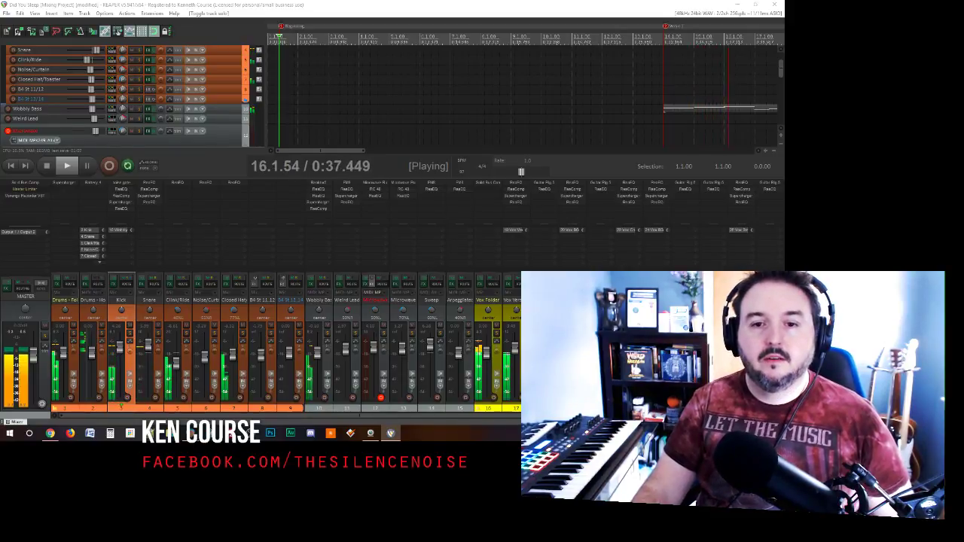
pyautogui.click(46, 166)
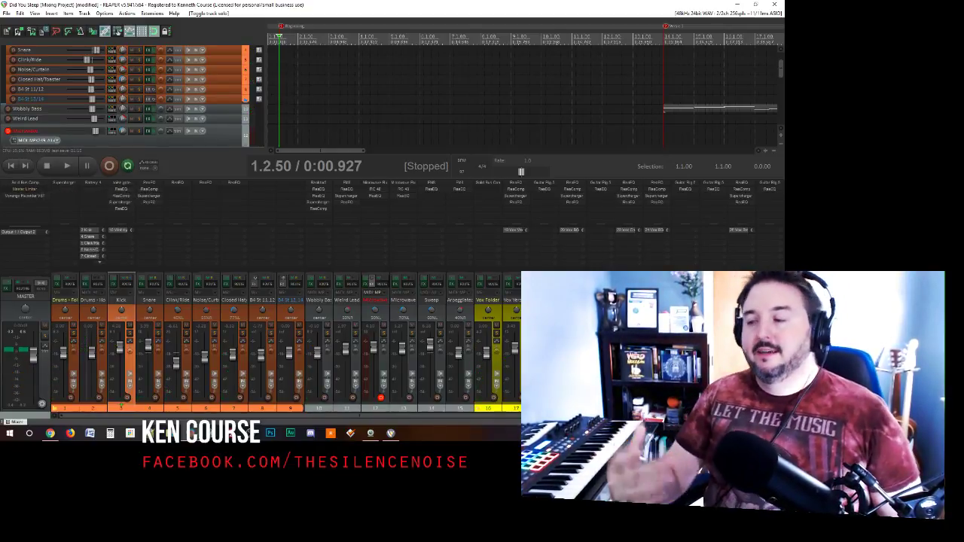
# - Mute the Microwave and Microwave Chorus tracks, disarm the Microwave track for recording, and play the verse mix from 17.1.00
pyautogui.hscroll(3, 527, 91)
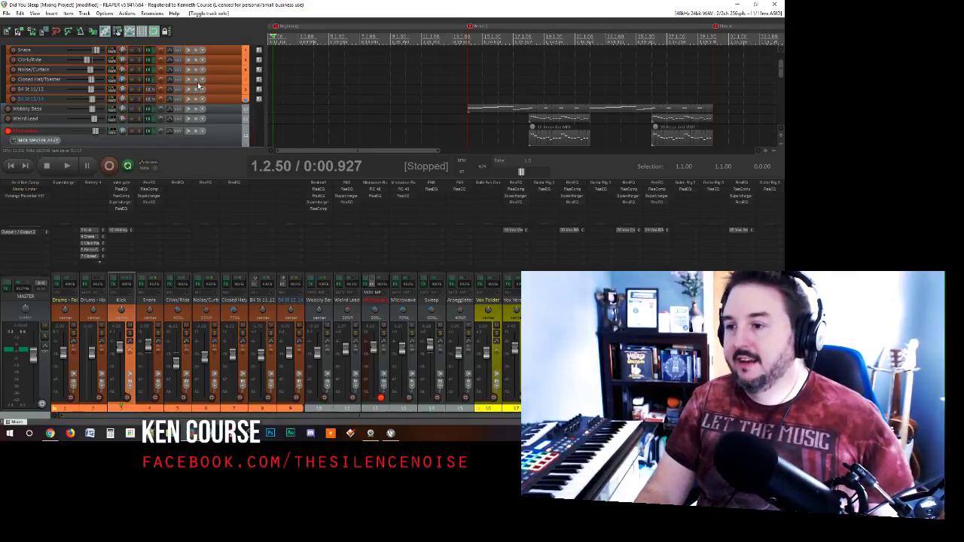
pyautogui.scroll(-3, 198, 86)
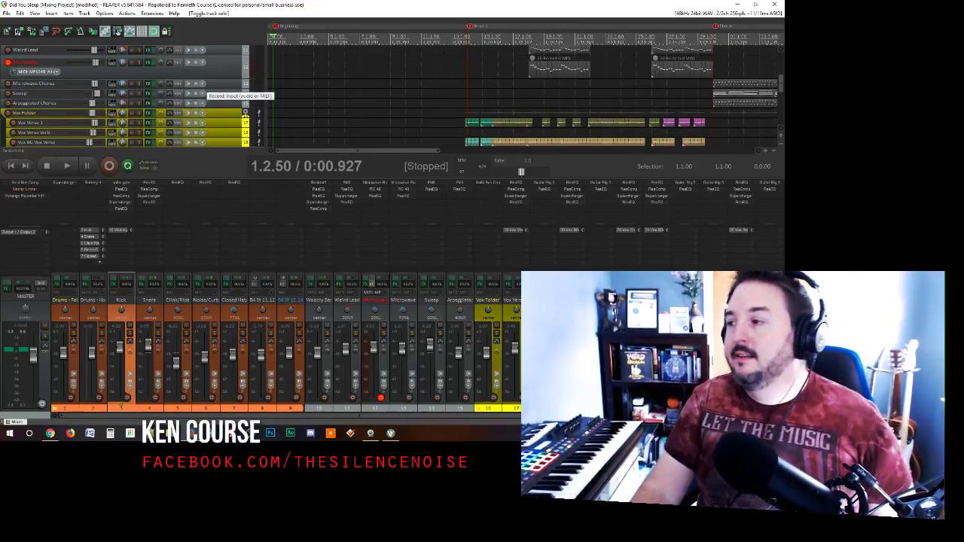
pyautogui.click(530, 76)
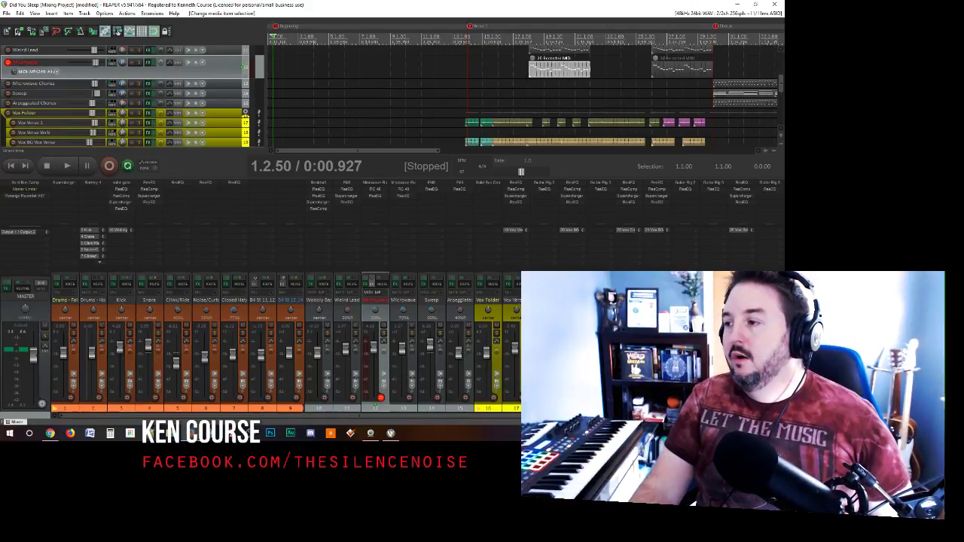
pyautogui.click(525, 83)
pyautogui.click(529, 66)
pyautogui.scroll(2, 193, 85)
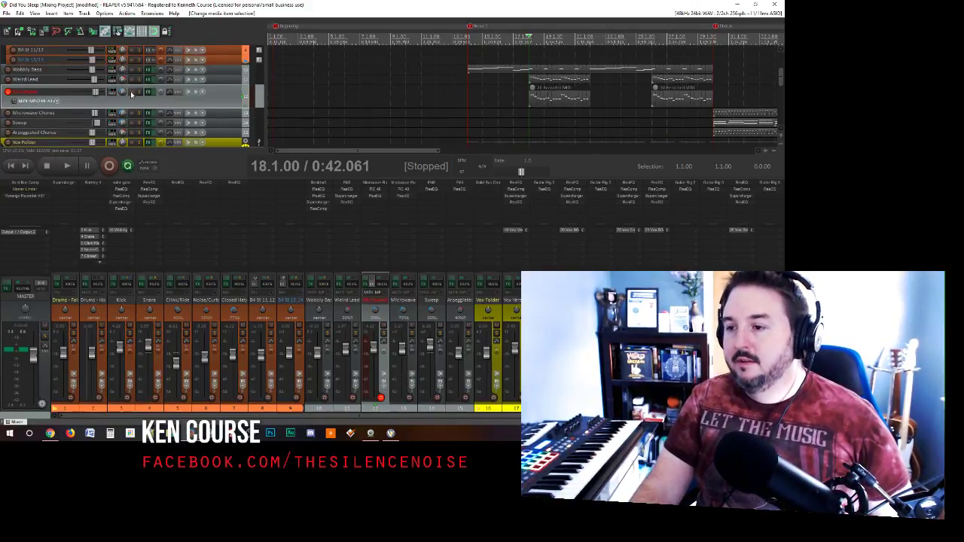
pyautogui.moveTo(131, 92); pyautogui.dragTo(130, 114)
pyautogui.click(8, 92)
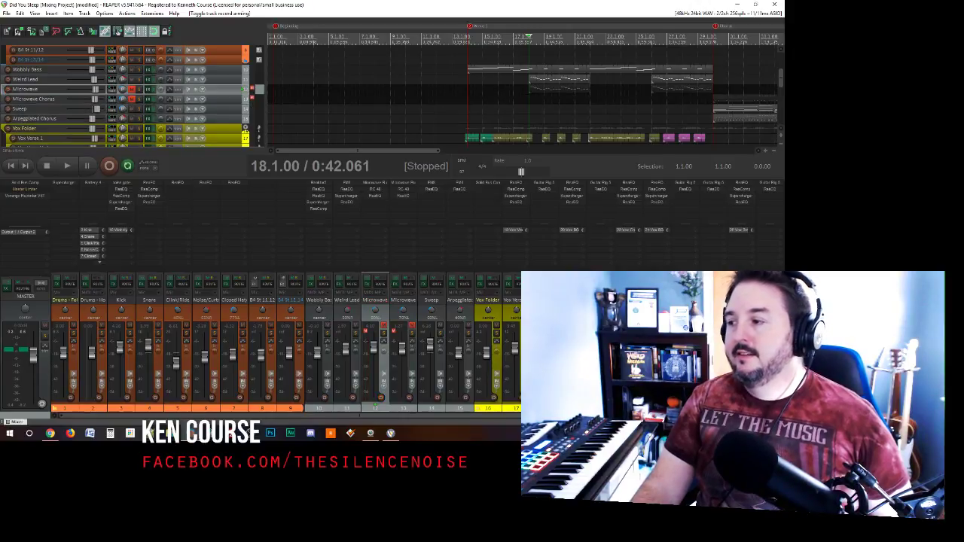
pyautogui.press('space')
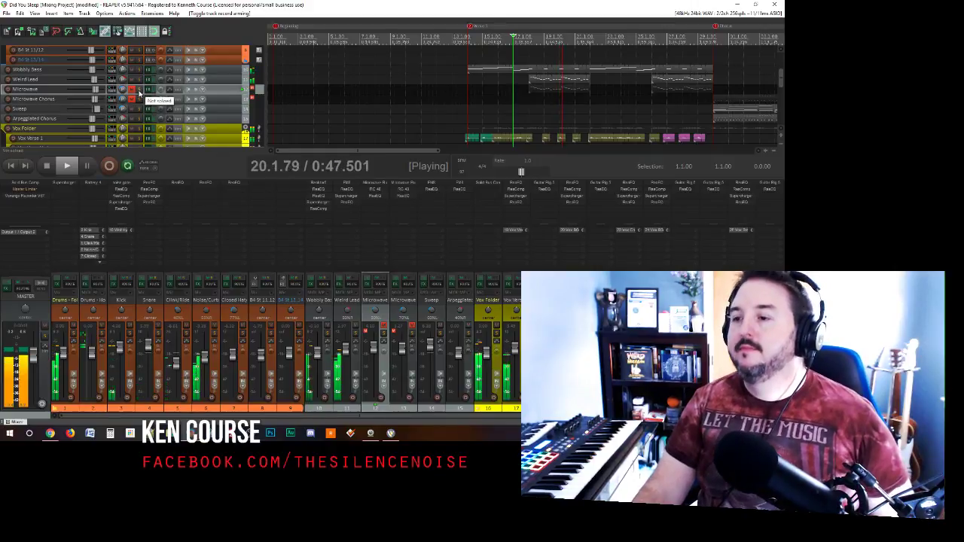
pyautogui.press('space')
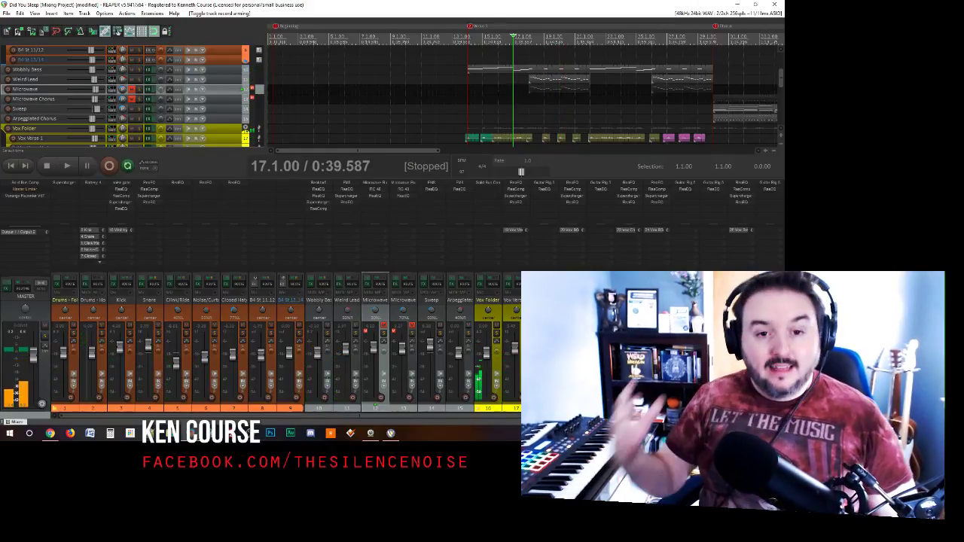
# - Solo the Weird Lead track and play its first item from 18.1.00
pyautogui.click(139, 80)
pyautogui.press('space')
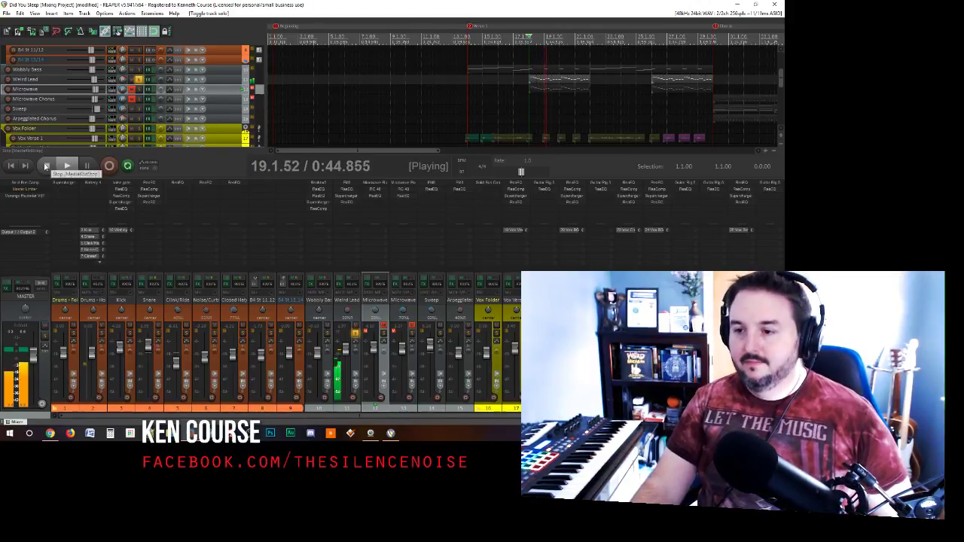
pyautogui.click(46, 166)
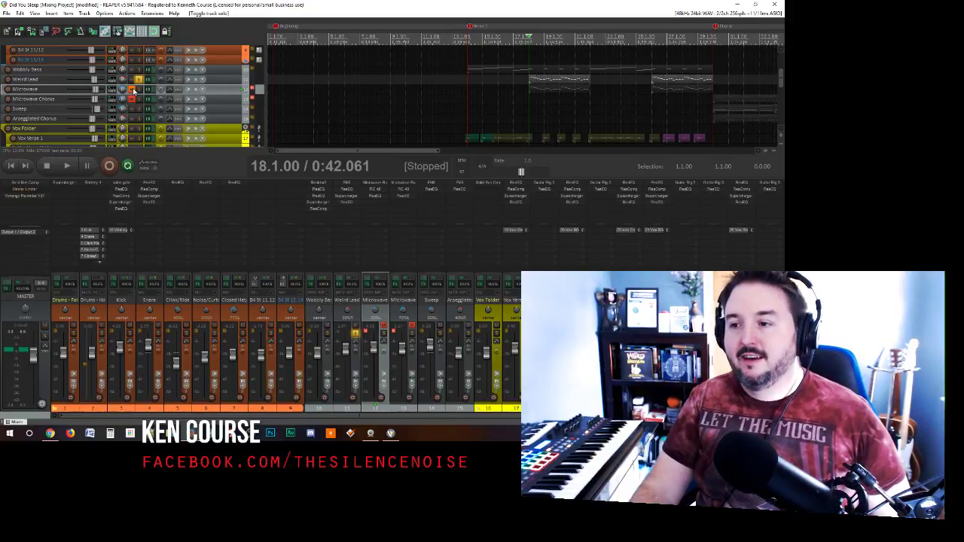
# - Unmute both Microwave tracks, rearm the Microwave track for recording, and solo it together with Weird Lead
pyautogui.click(7, 89)
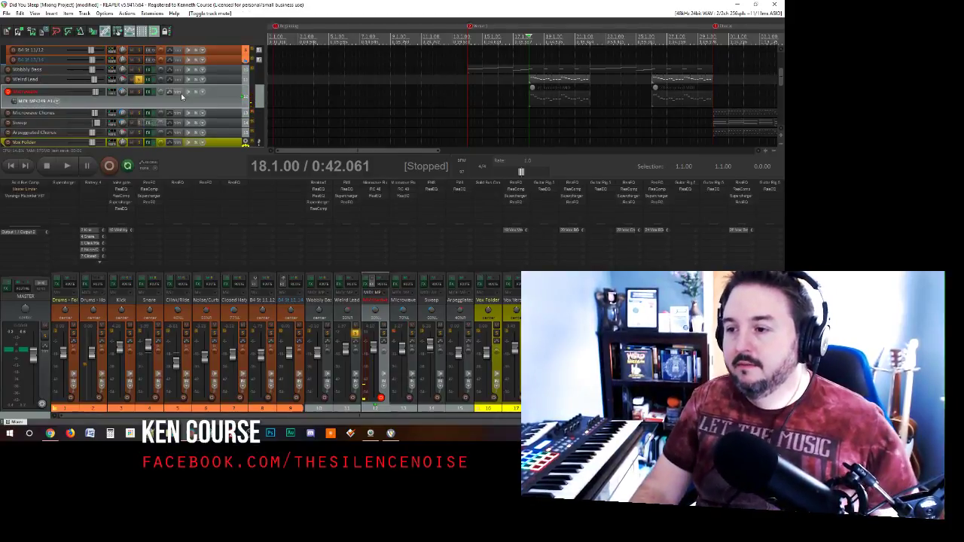
pyautogui.click(138, 79)
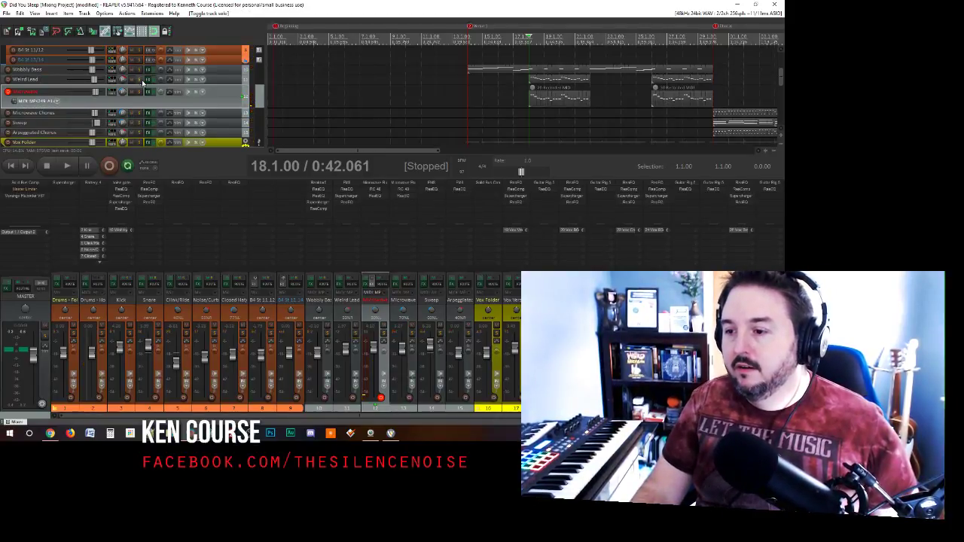
pyautogui.click(139, 79)
pyautogui.click(139, 91)
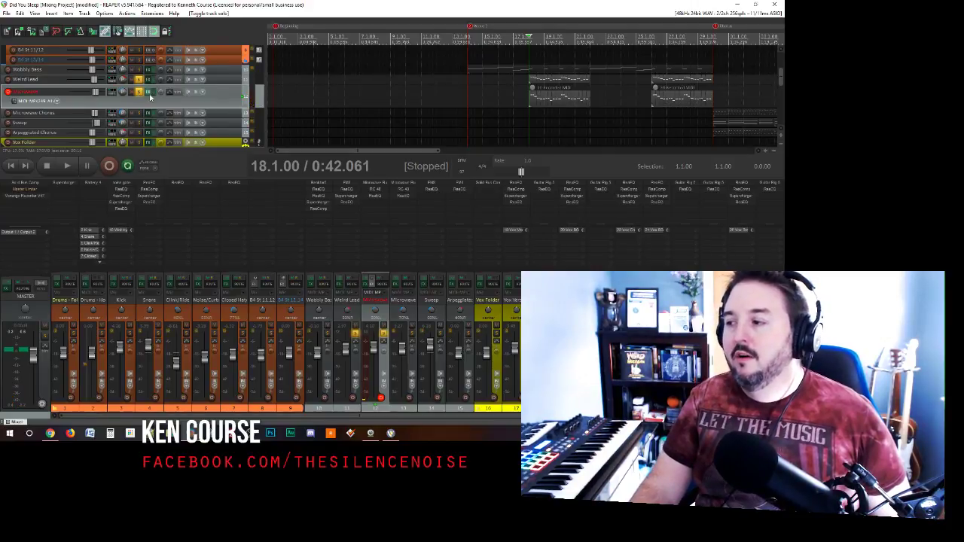
# - Play Weird Lead and Microwave together from 18.1.00, and play the full mix with both tracks unsoloed for comparison
pyautogui.press('space')
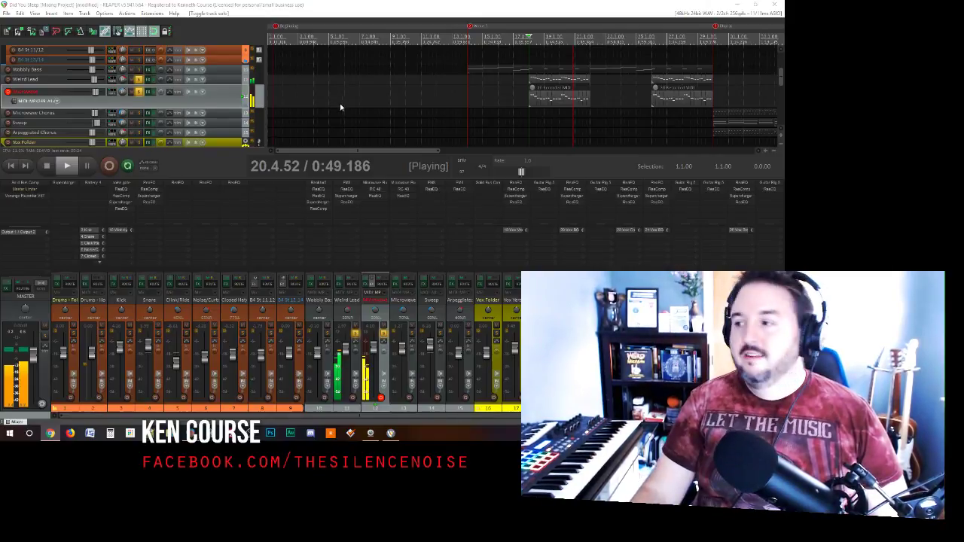
pyautogui.press('space')
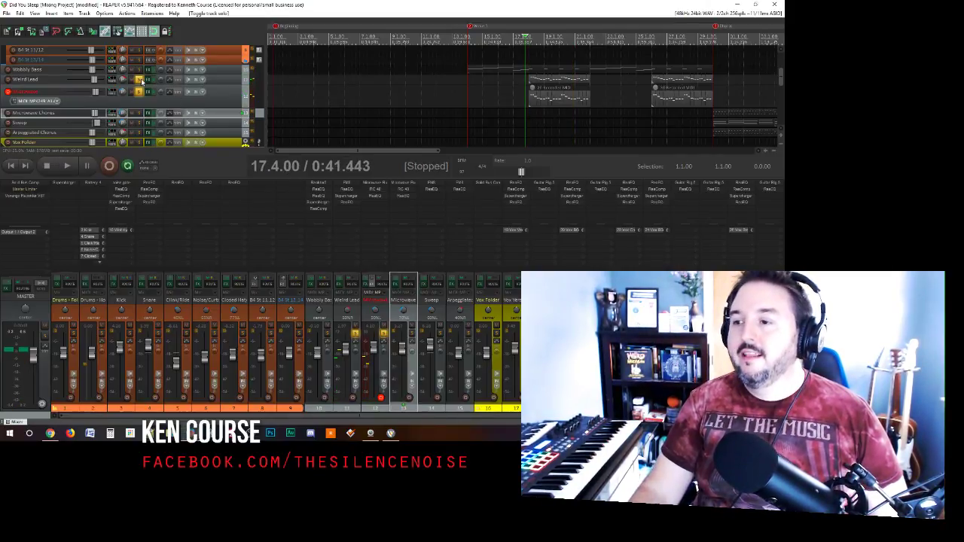
pyautogui.press('space')
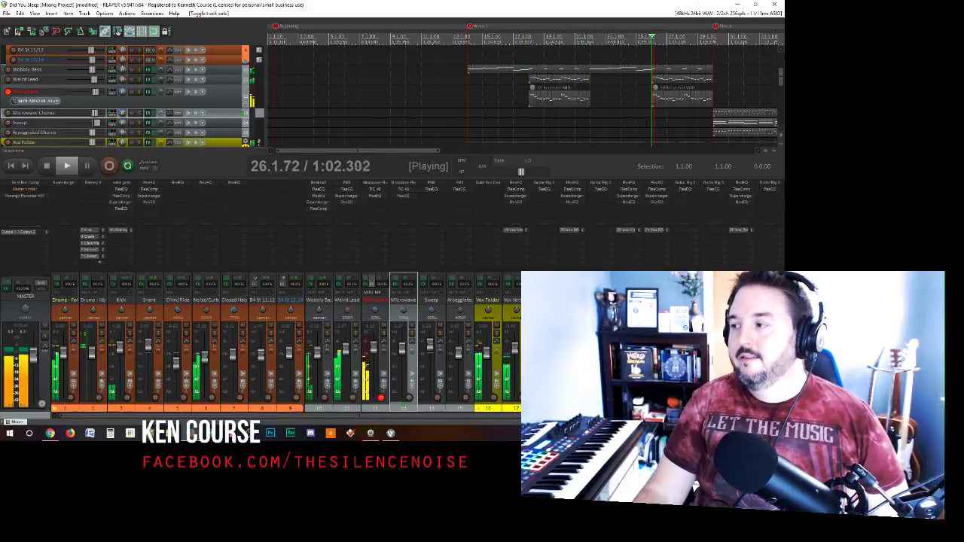
pyautogui.press('space')
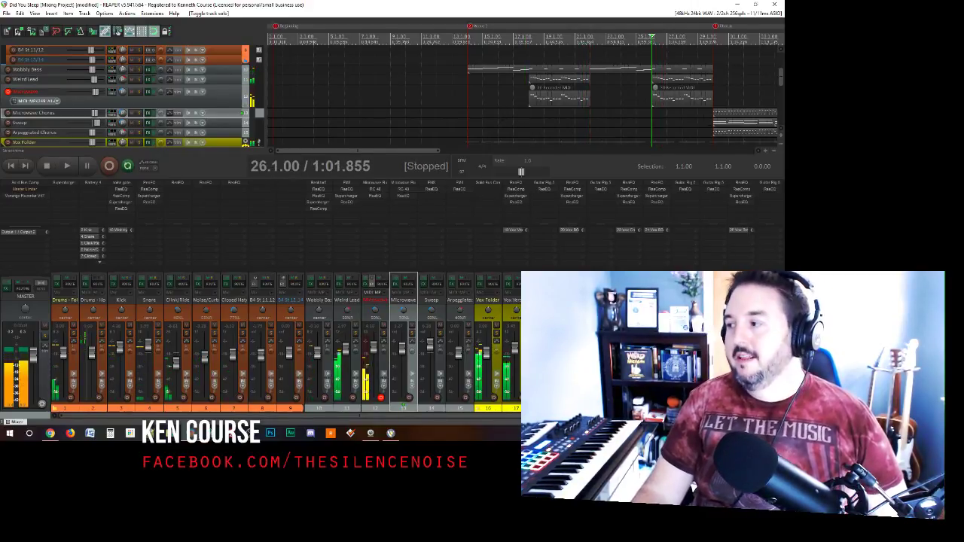
# - Move the edit cursor to the Chorus marker at 30.1.00, disarm the Microwave track, and mute the Microwave Chorus track
pyautogui.click(30, 122)
pyautogui.press(']')
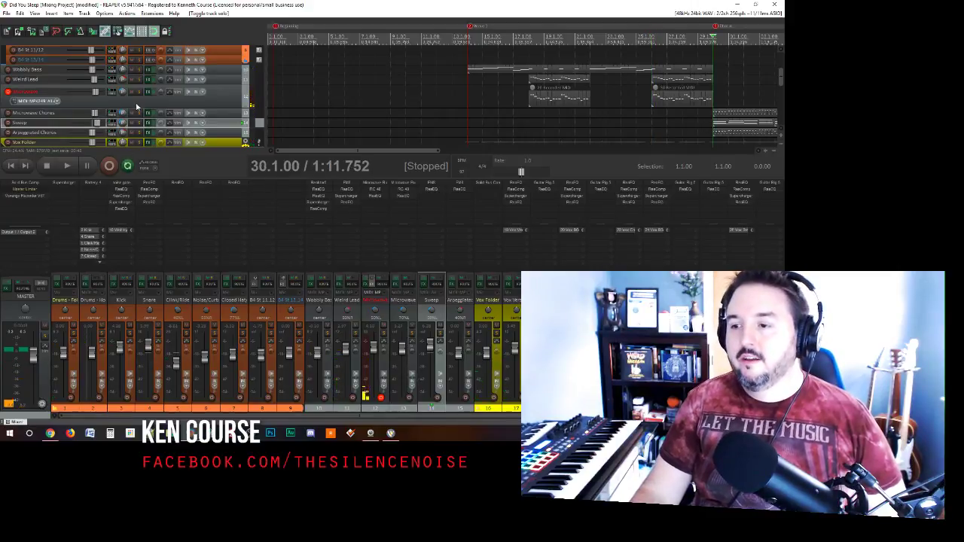
pyautogui.scroll(-1, 23, 91)
pyautogui.click(9, 82)
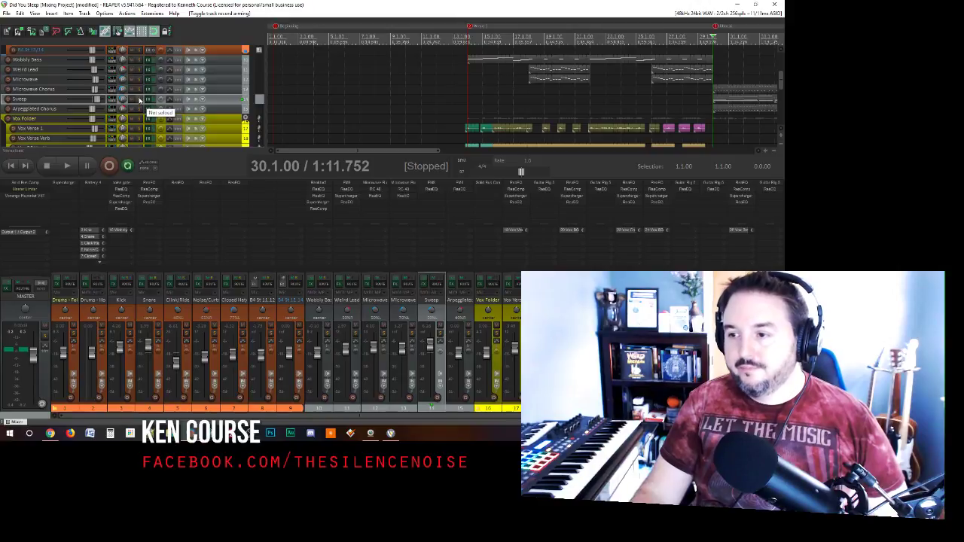
pyautogui.click(132, 89)
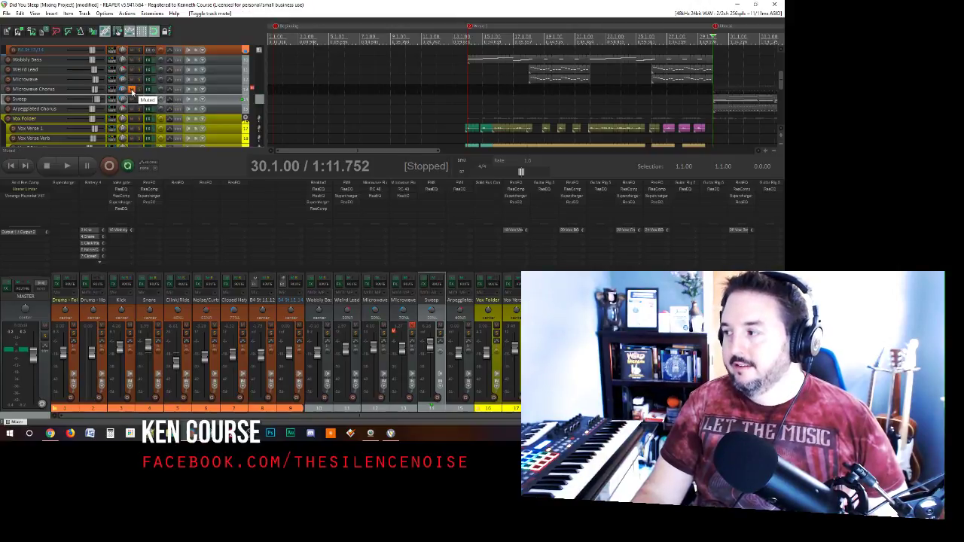
# - Start playing the chorus from 30.1.00, mute the Vox Folder, and stop playback
pyautogui.press('space')
pyautogui.scroll(-1, 132, 112)
pyautogui.click(132, 109)
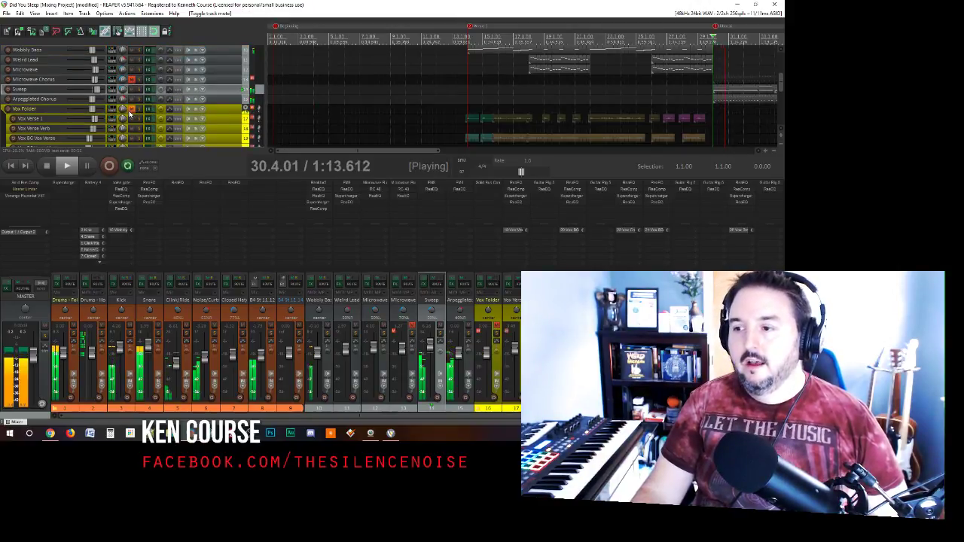
pyautogui.press('space')
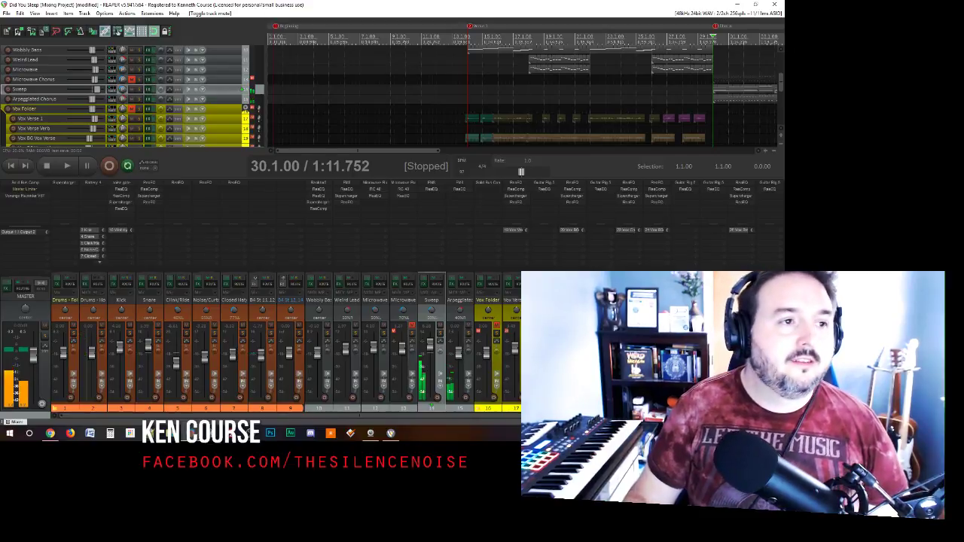
# - Play the chorus again from 30.1.00 with the Vox Folder and Microwave Chorus muted
pyautogui.click(50, 433)
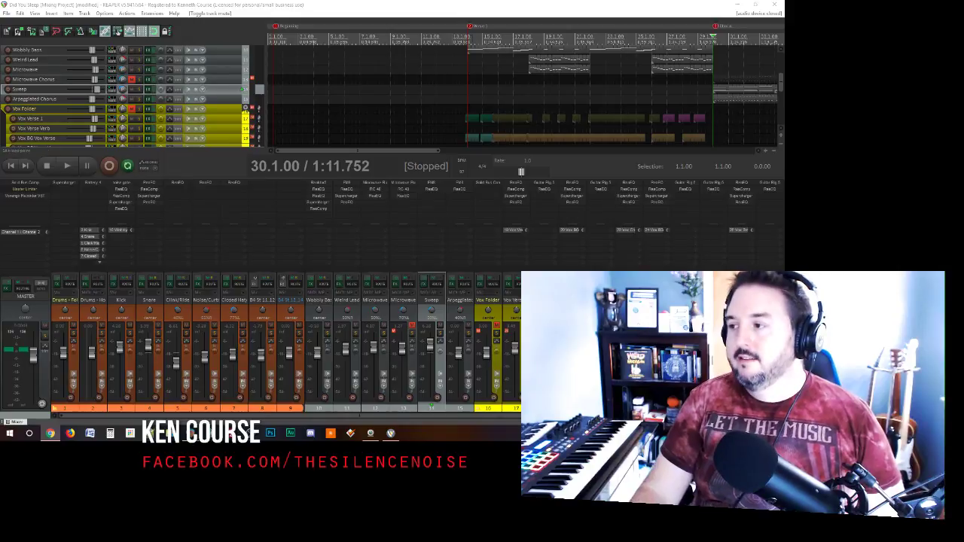
pyautogui.click(701, 15)
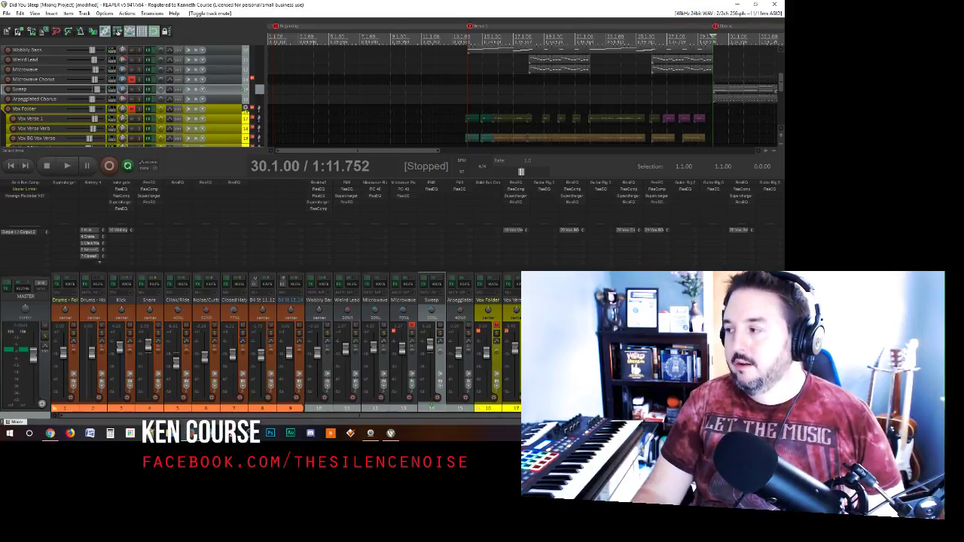
pyautogui.click(64, 109)
pyautogui.press('space')
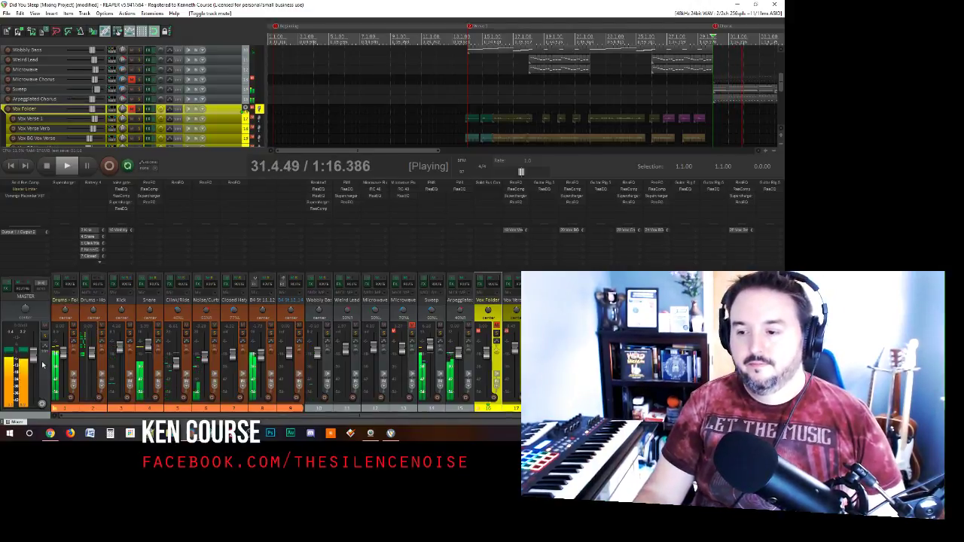
pyautogui.scroll(-1, 35, 356)
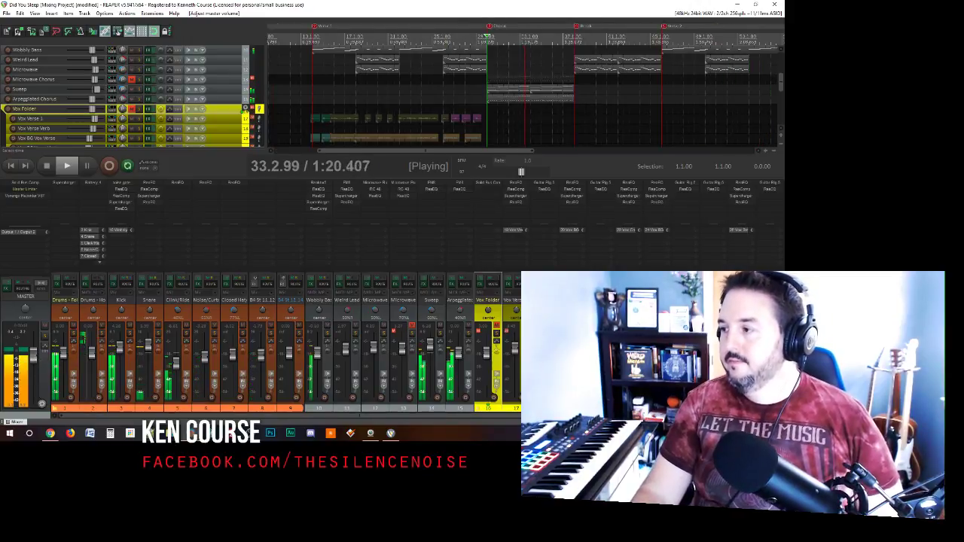
pyautogui.press('space')
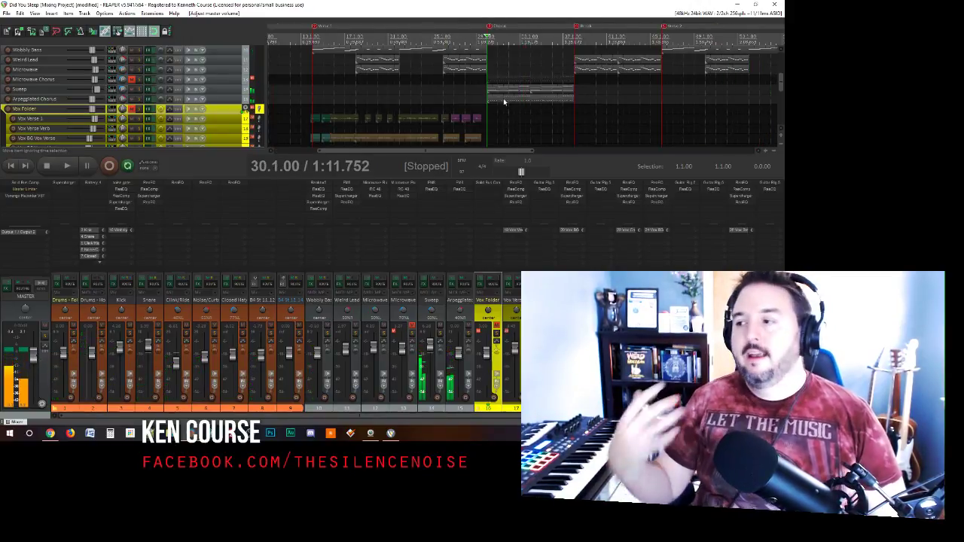
# - Solo the Arpeggiated Chorus track and play a few seconds of it from 30.1.00
pyautogui.click(137, 98)
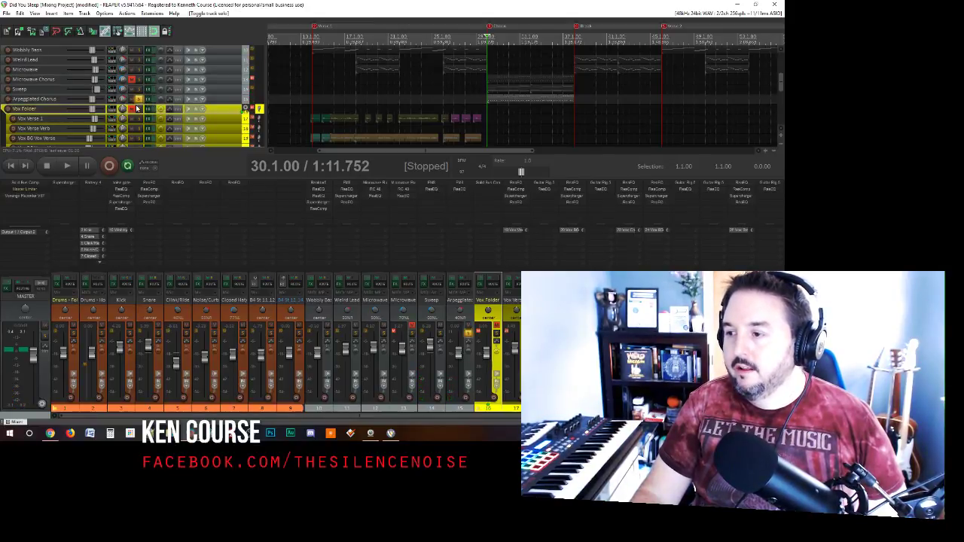
pyautogui.press('space')
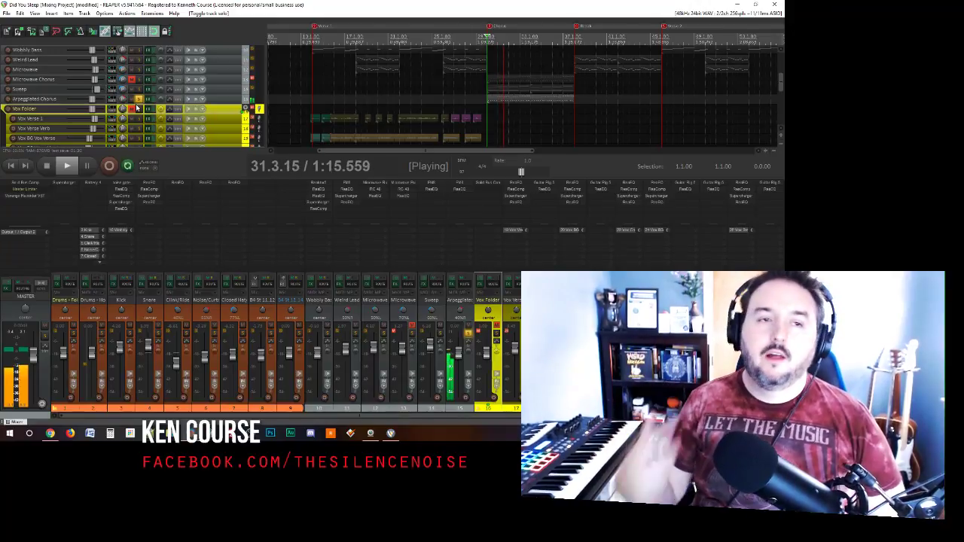
pyautogui.press('space')
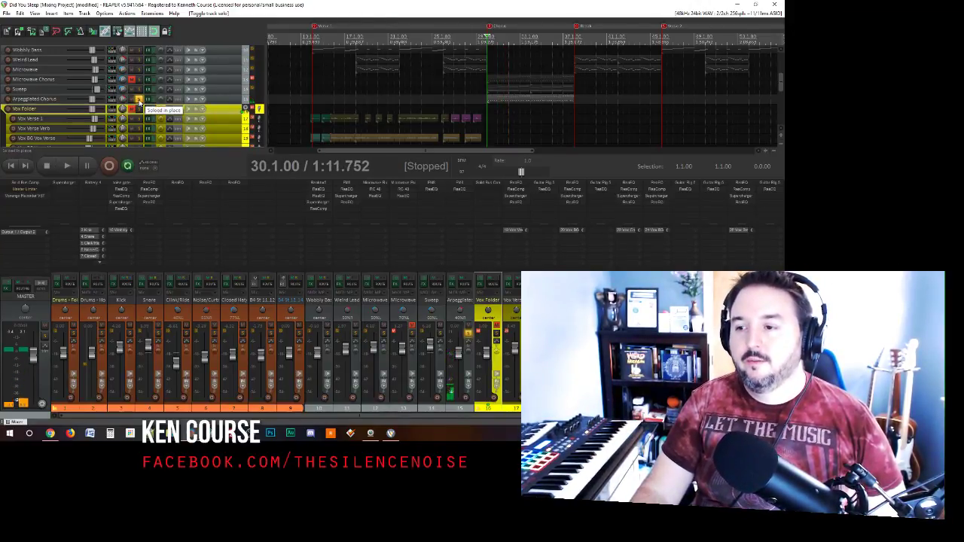
# - Unmute and solo the Microwave Chorus track, and play it together with Arpeggiated Chorus from 30.1.00
pyautogui.click(138, 79)
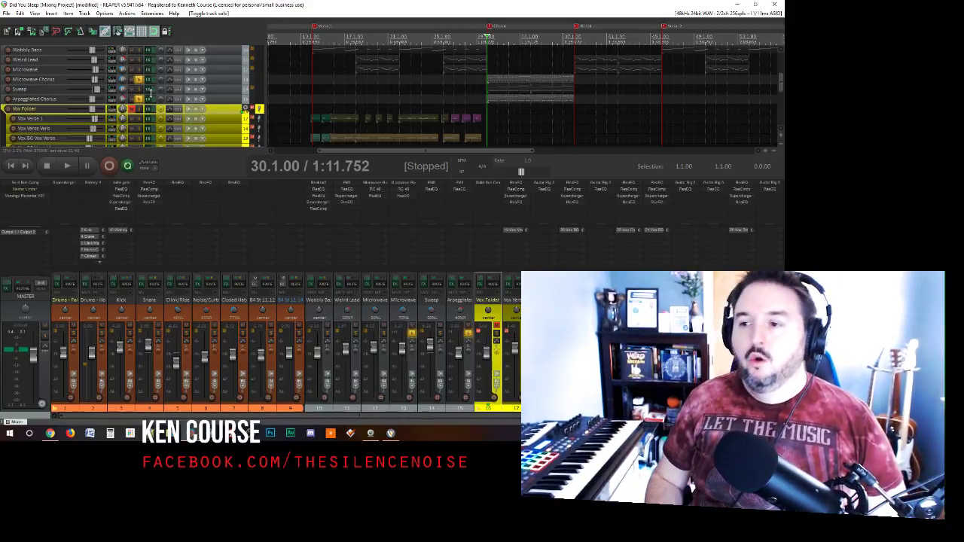
pyautogui.press('space')
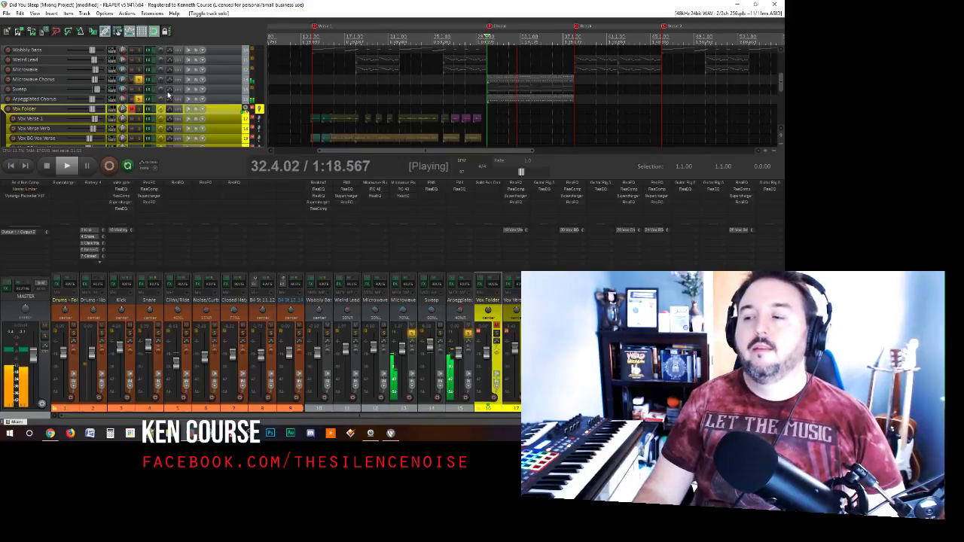
pyautogui.press('space')
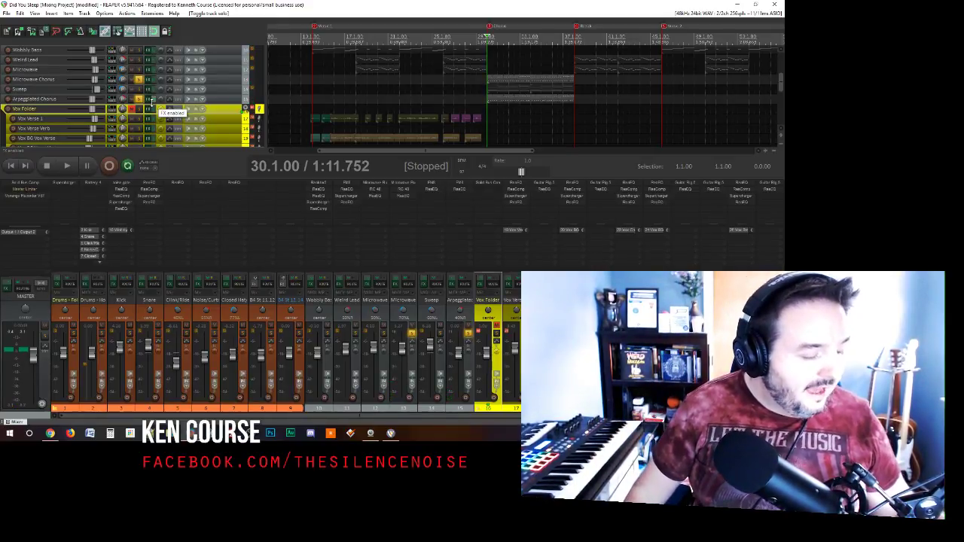
pyautogui.press('space')
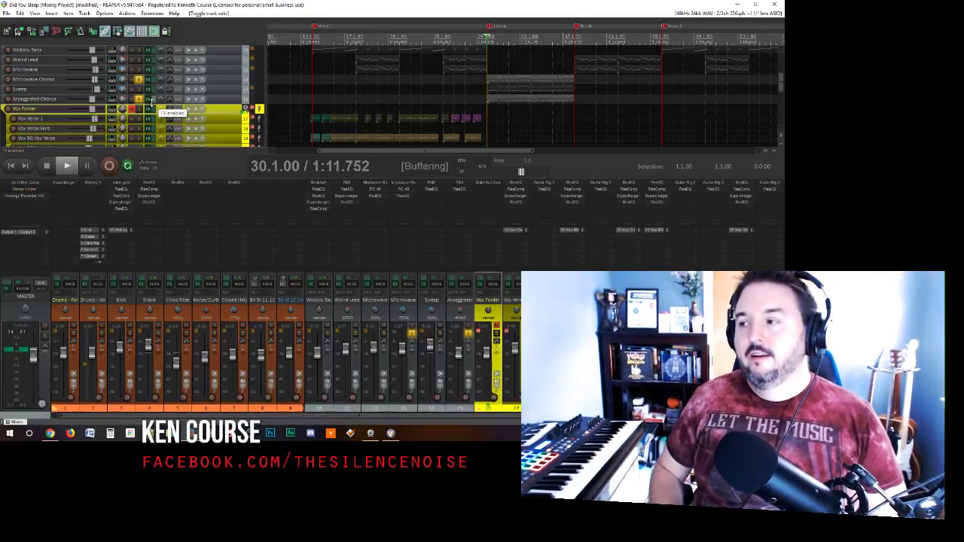
pyautogui.press('space')
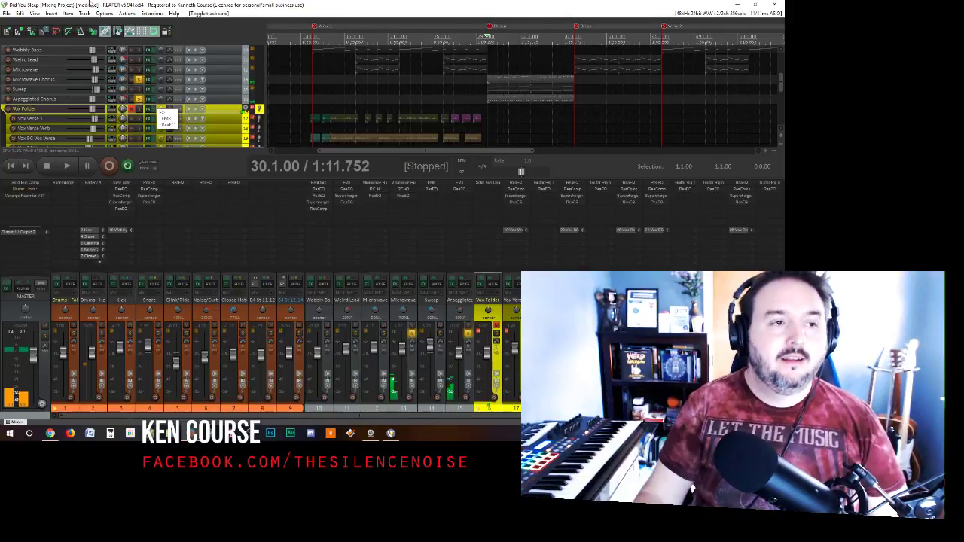
# - Replay the soloed Microwave Chorus and Arpeggiated Chorus tracks from 30.1.00 and stop playback
pyautogui.hotkey('alt', 'Tab')
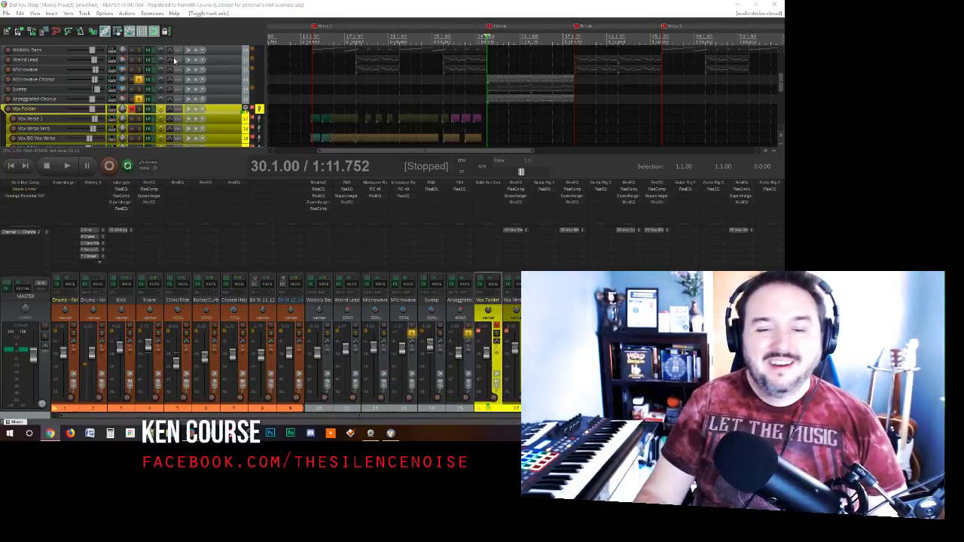
pyautogui.hotkey('alt', 'Tab')
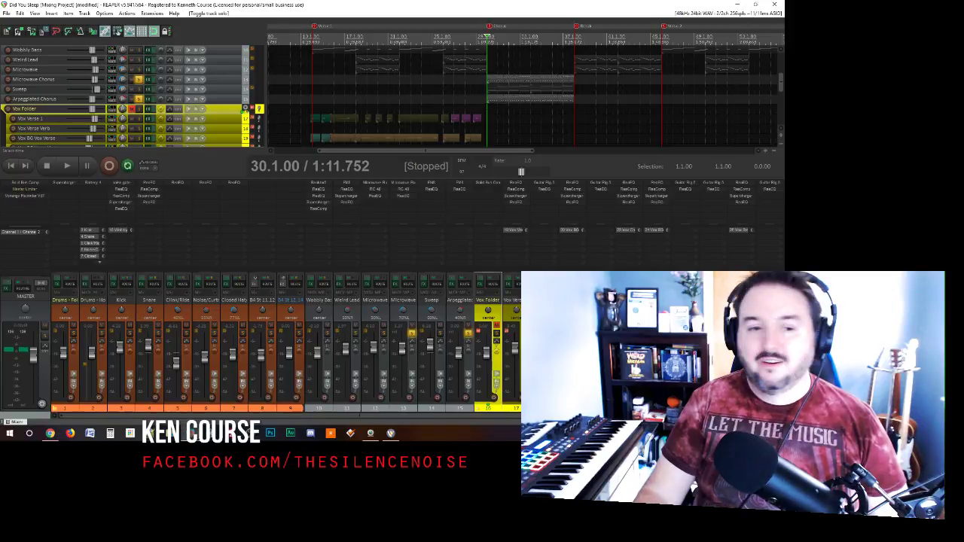
pyautogui.press('space')
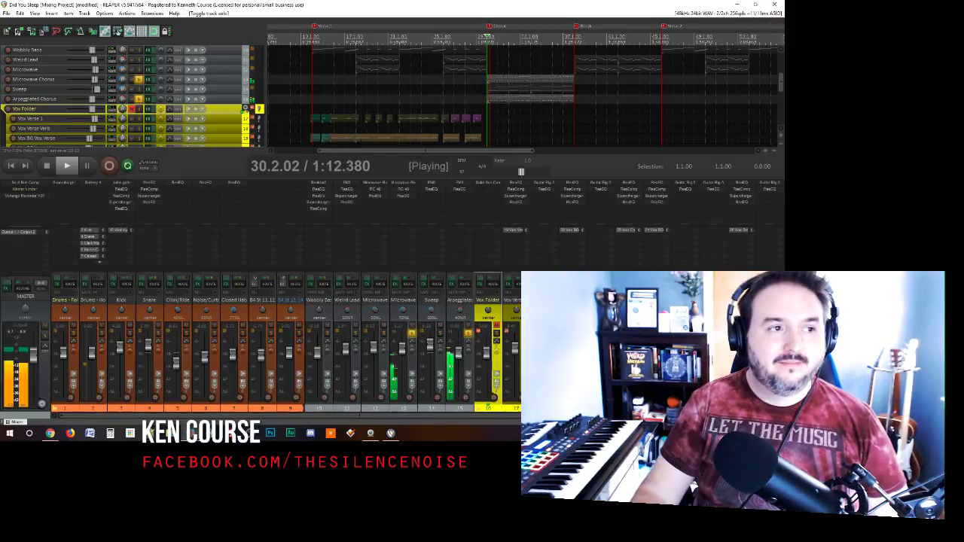
pyautogui.hotkey('alt', 'Tab')
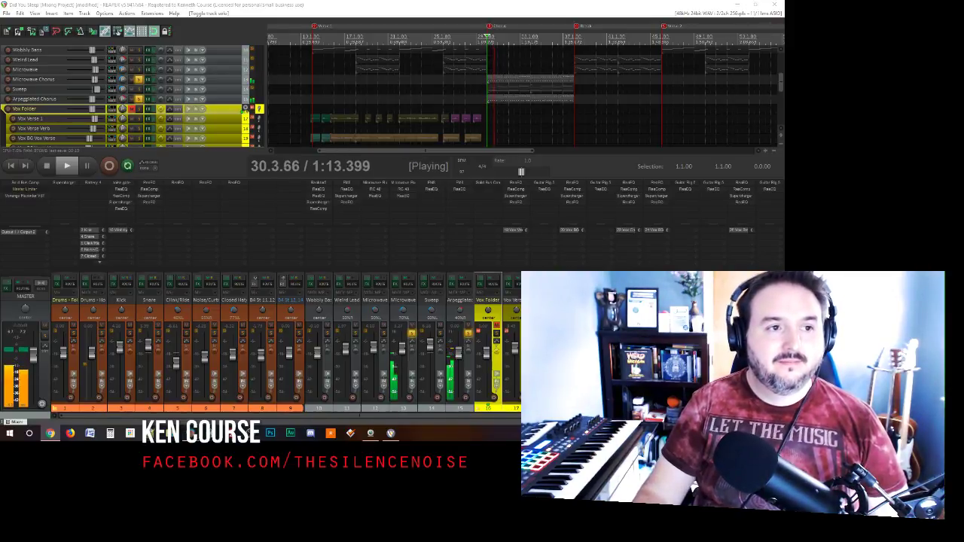
pyautogui.click(45, 167)
# - Unsolo Microwave Chorus and Arpeggiated Chorus, and play the full instrumental chorus from 30.1.00
pyautogui.click(139, 80)
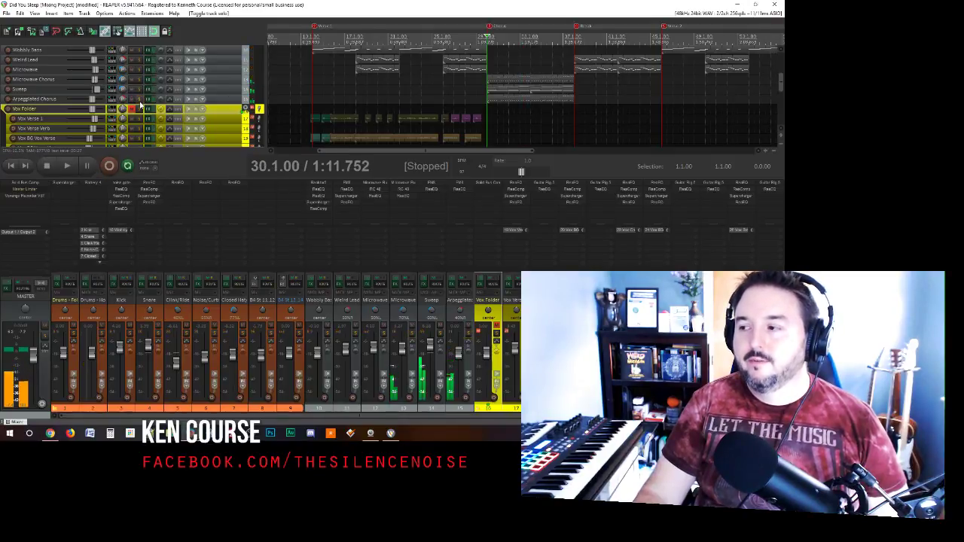
pyautogui.press('space')
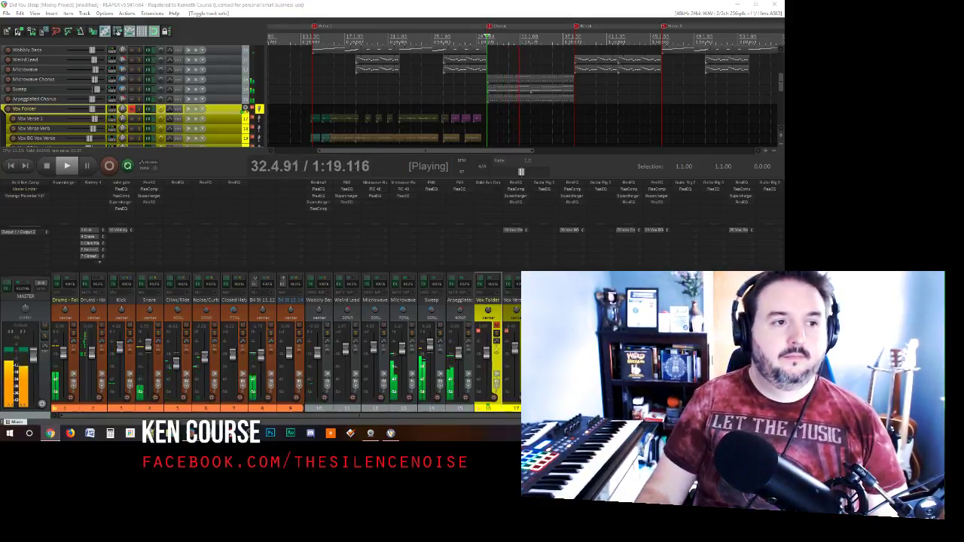
pyautogui.click(47, 166)
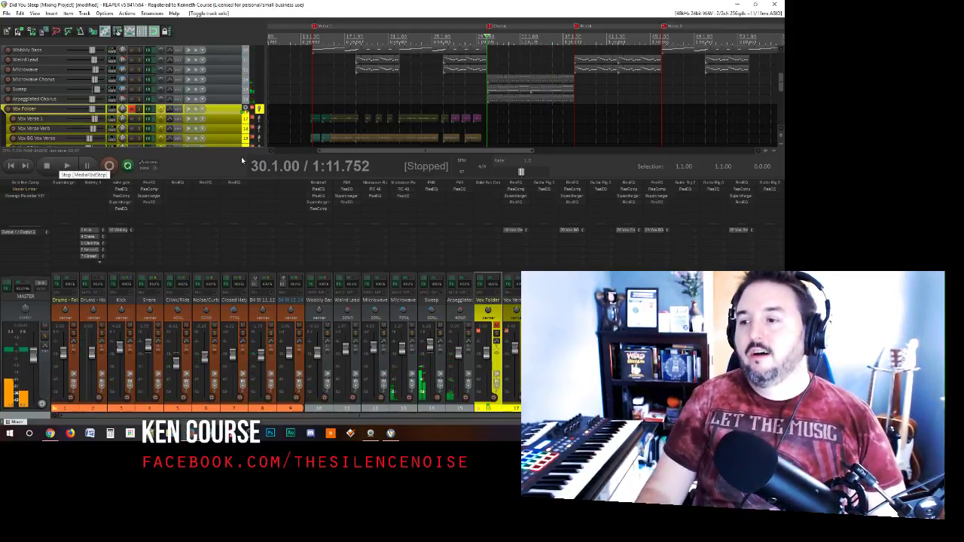
# - Move the edit cursor to the Break marker at 38.1.00, select the Vox Final Chorus track, and play the break
pyautogui.scroll(-2, 518, 106)
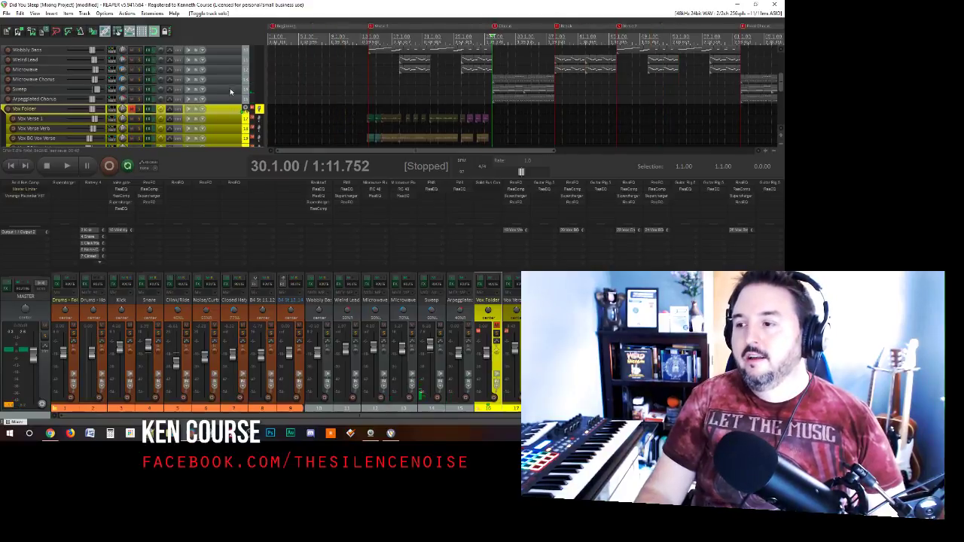
pyautogui.scroll(-5, 230, 90)
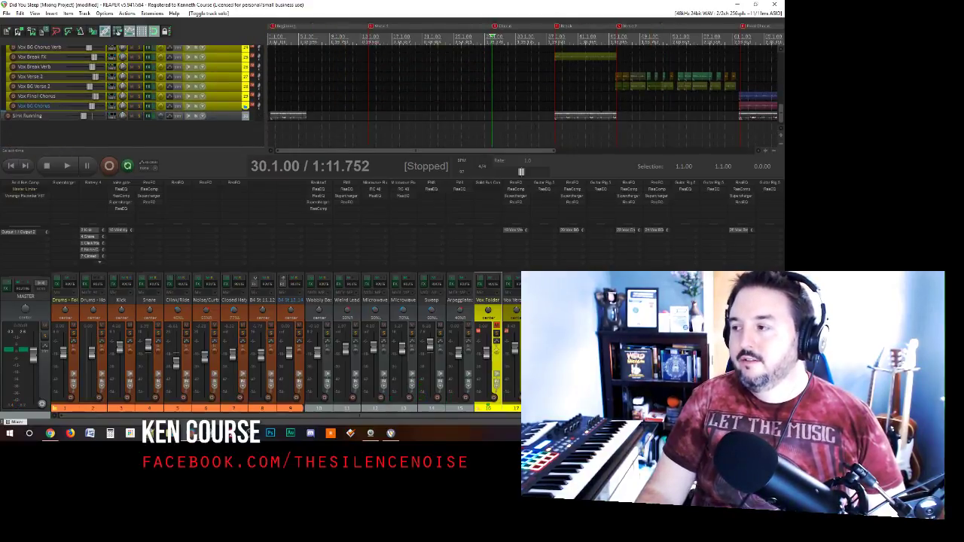
pyautogui.press(']')
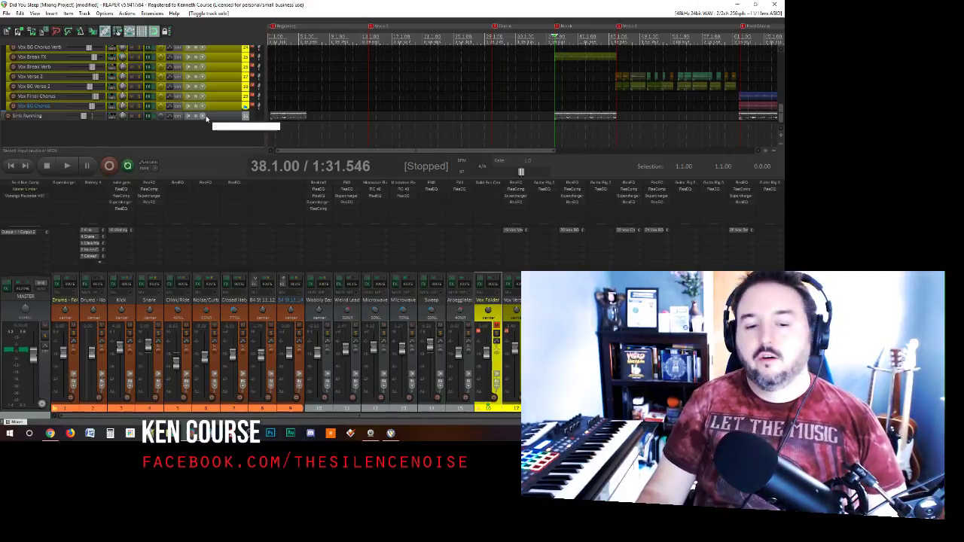
pyautogui.hotkey('alt', 'Tab')
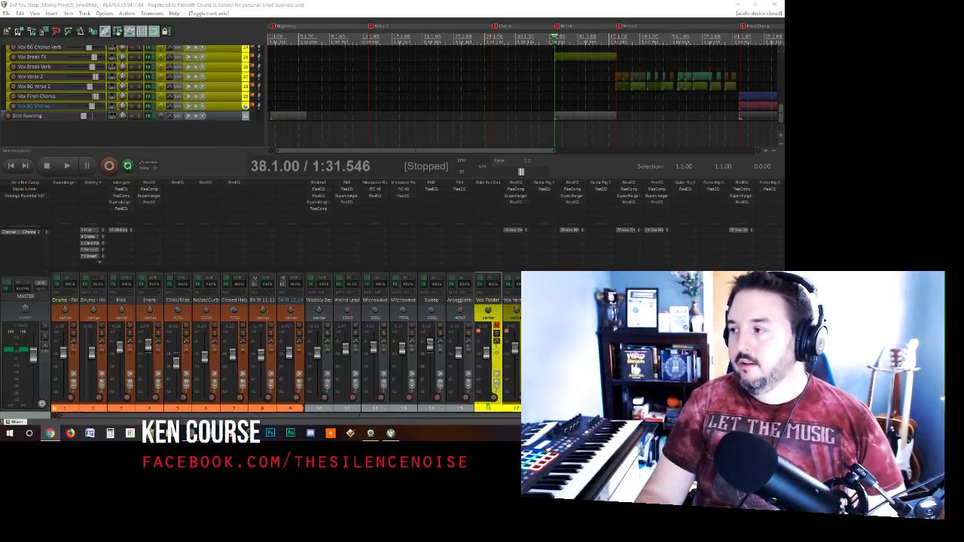
pyautogui.click(46, 95)
pyautogui.press('space')
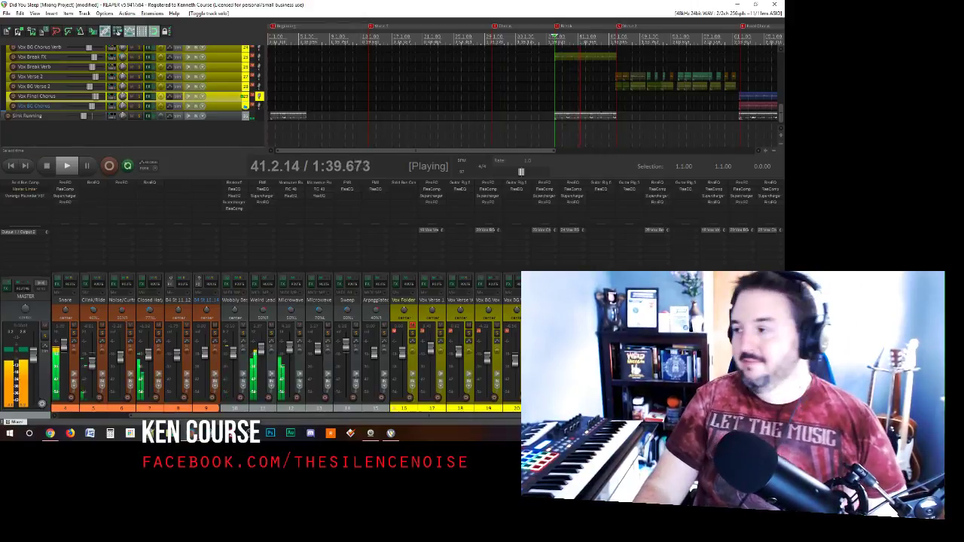
pyautogui.press('space')
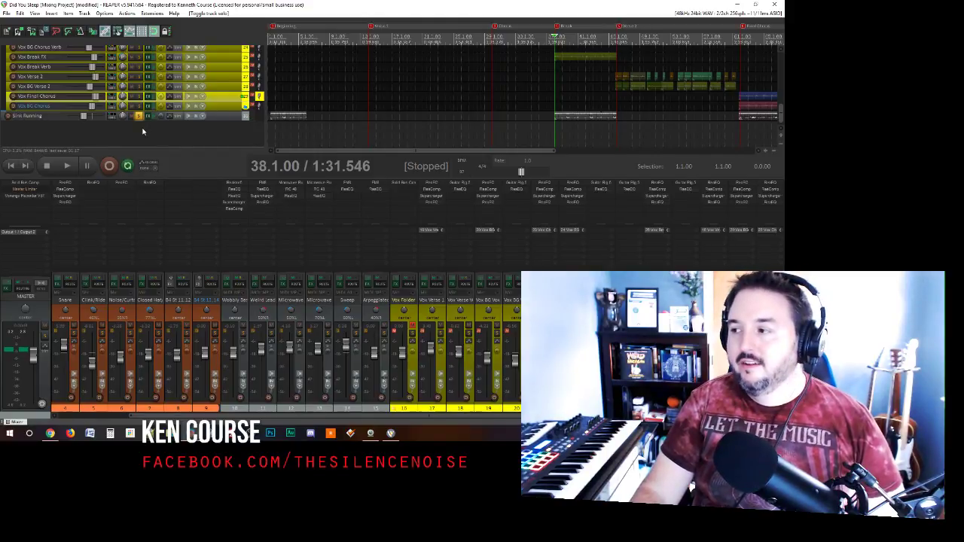
# - Play the break from 38.1.00 with Sink Running soloed, clear its solo to hear the full mix, and stop
pyautogui.press('space')
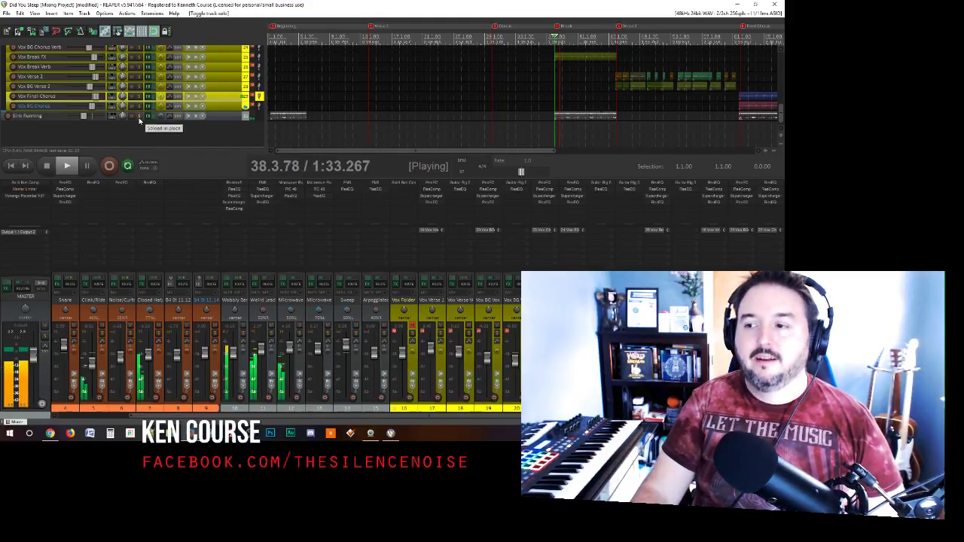
pyautogui.click(139, 120)
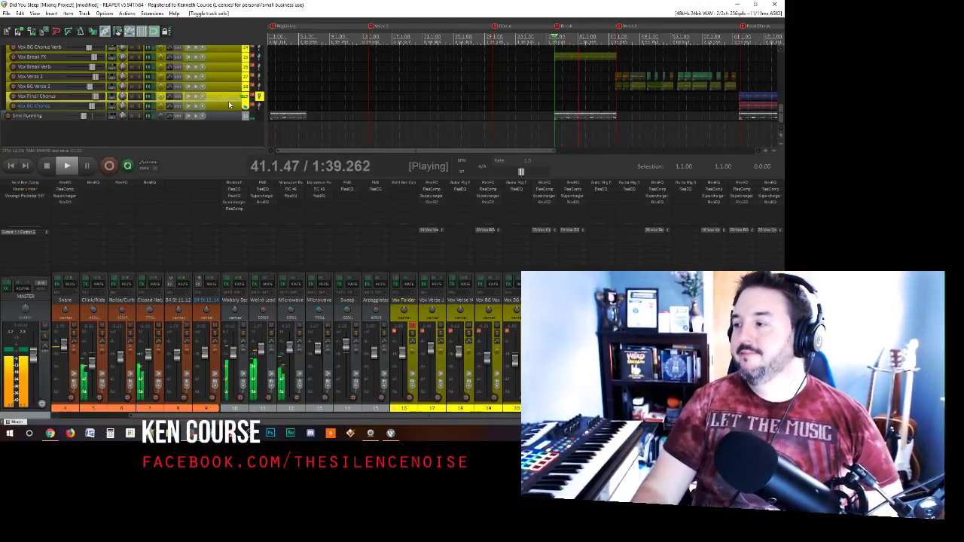
pyautogui.scroll(2, 610, 117)
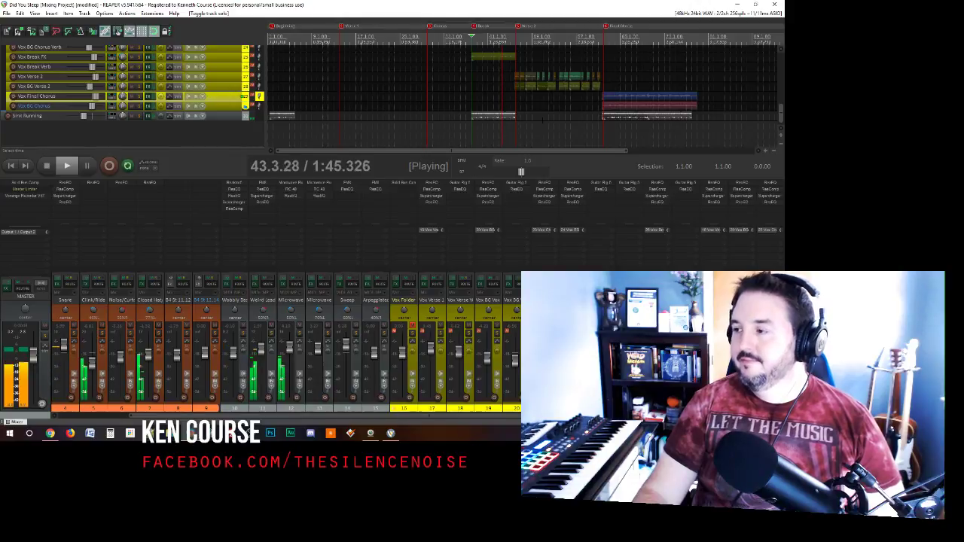
pyautogui.press('space')
# - Place the edit cursor at the final chorus at 61.1.00 and play it through to about 69.1.00
pyautogui.click(601, 128)
pyautogui.scroll(2, 552, 128)
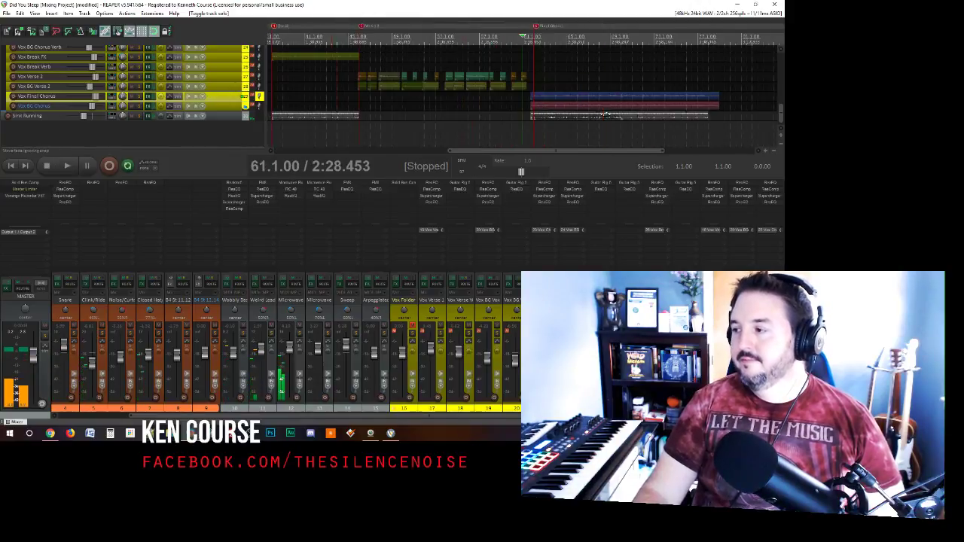
pyautogui.press('space')
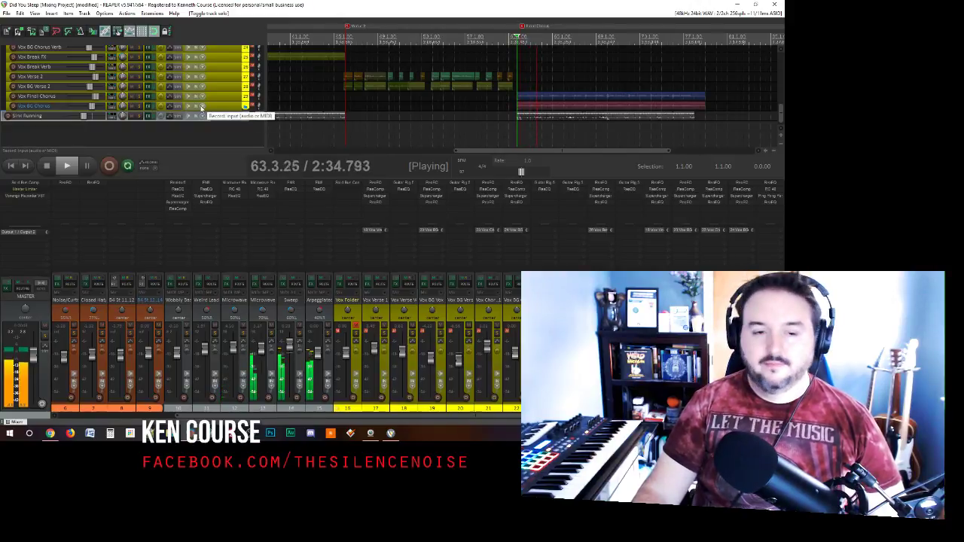
pyautogui.scroll(2, 138, 112)
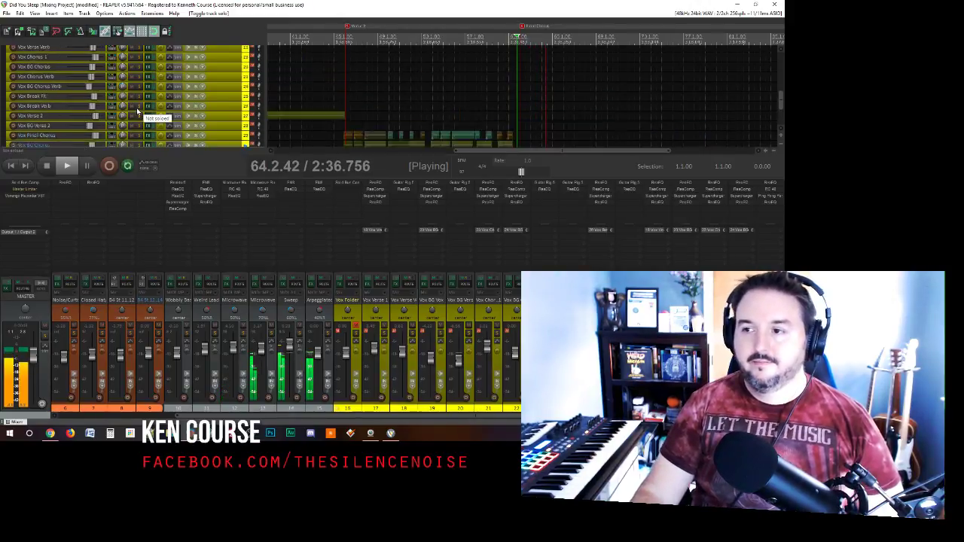
pyautogui.scroll(4, 138, 112)
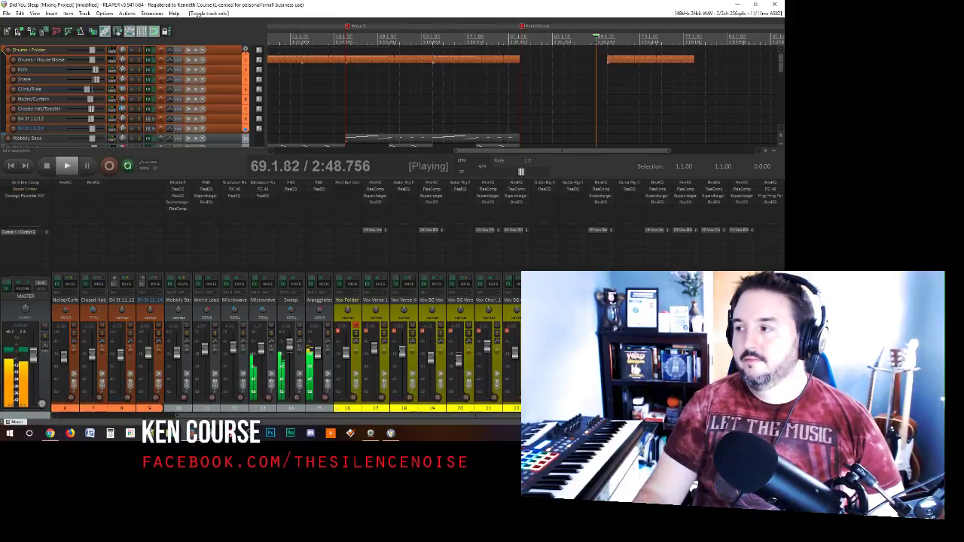
pyautogui.press('space')
# - Review the whole arrangement and its tracks, and inspect the Microwave track's sampler in its FX chain before closing it
pyautogui.press('-')
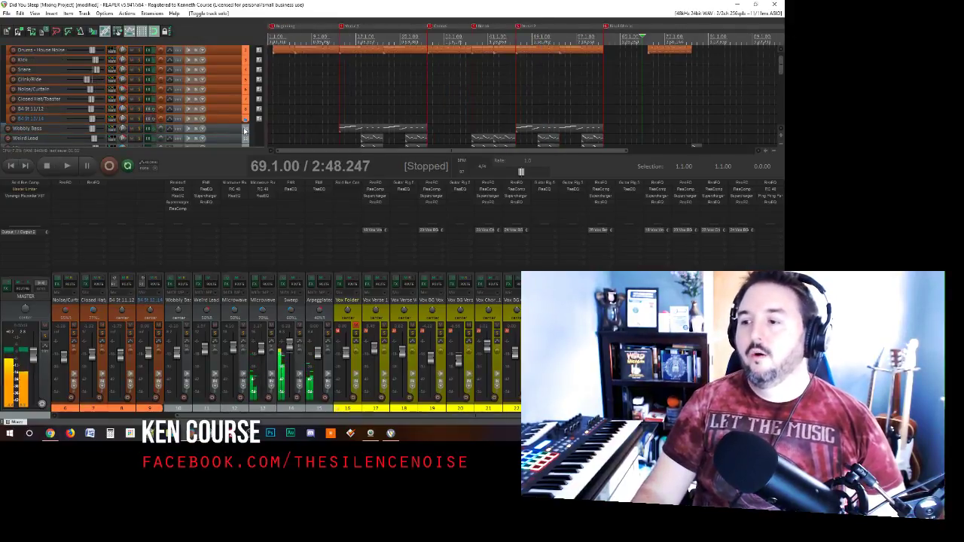
pyautogui.scroll(-3, 174, 109)
pyautogui.scroll(-5, 173, 112)
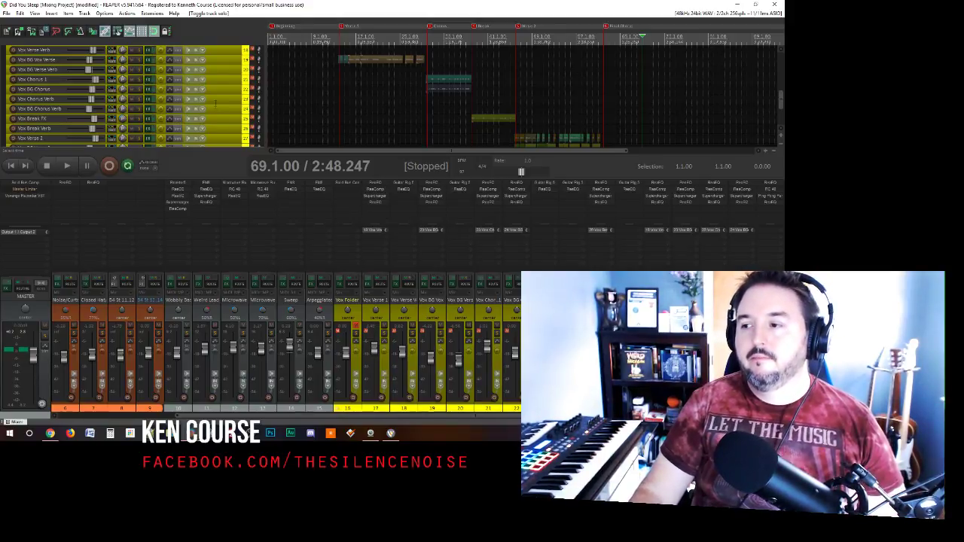
pyautogui.scroll(-2, 268, 9)
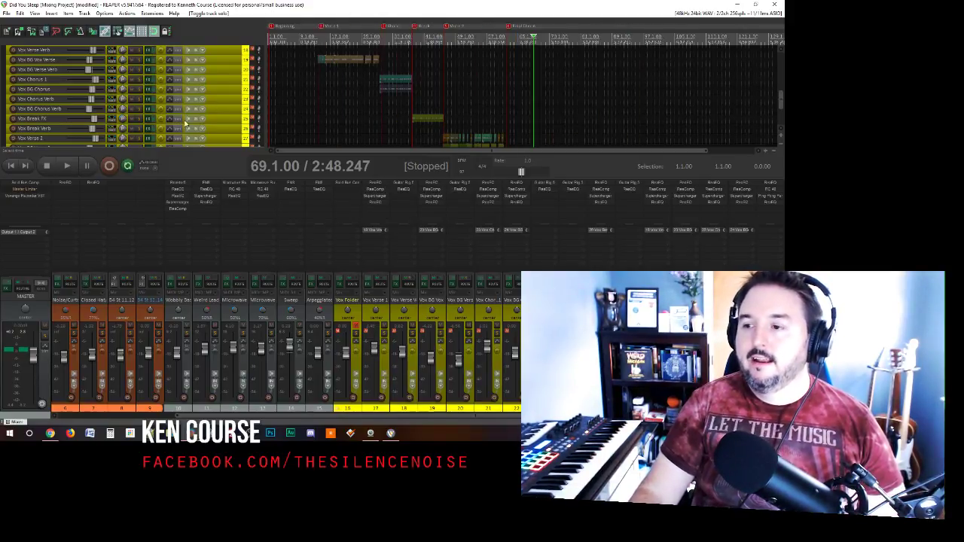
pyautogui.scroll(5, 173, 120)
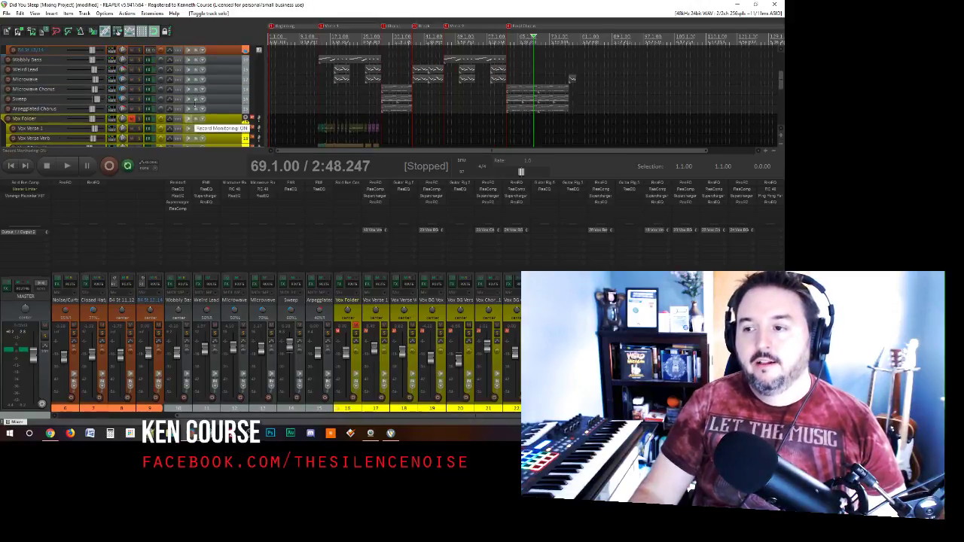
pyautogui.click(147, 80)
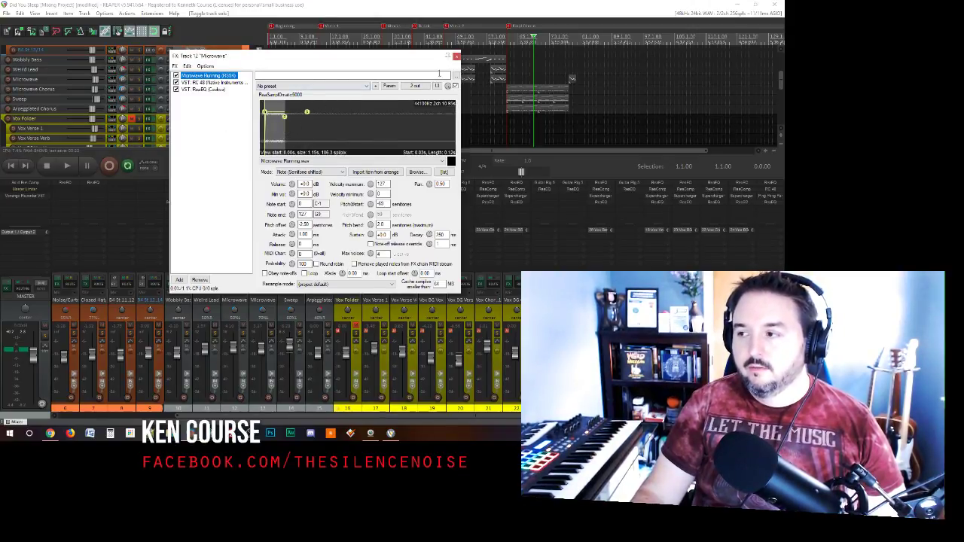
pyautogui.click(456, 55)
# - Add a new track below Sink Running and insert ReaSamplOmatic5000 (Cockos) on it
pyautogui.scroll(-8, 126, 132)
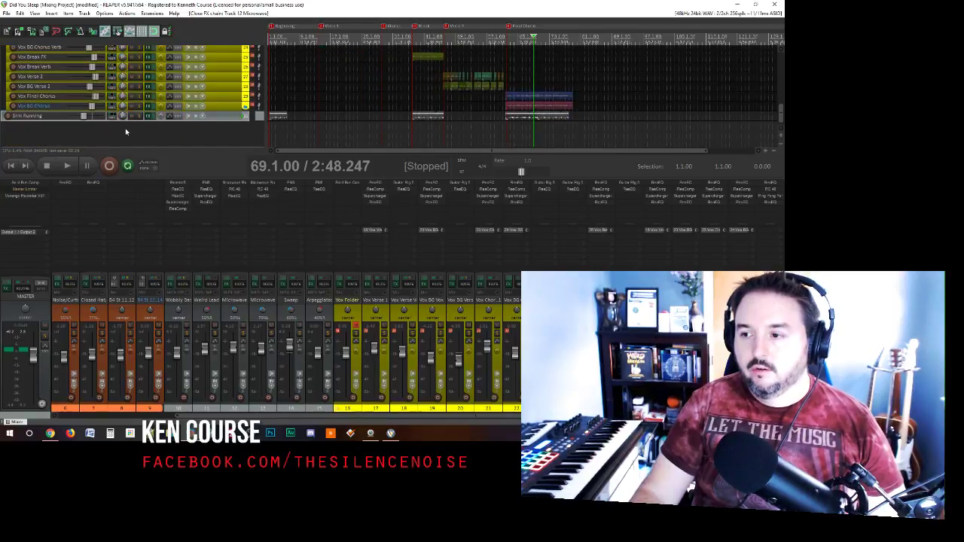
pyautogui.doubleClick(125, 132)
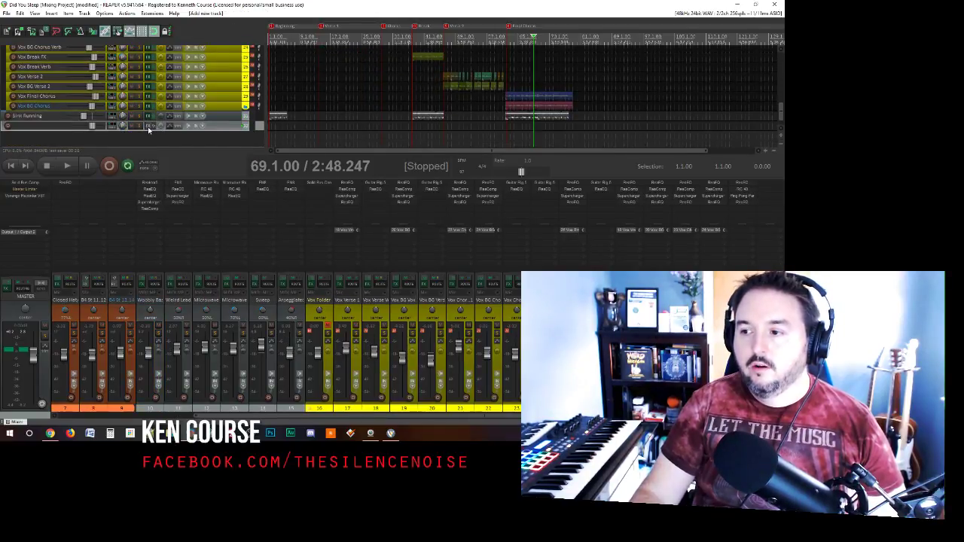
pyautogui.click(148, 126)
pyautogui.scroll(-2, 221, 242)
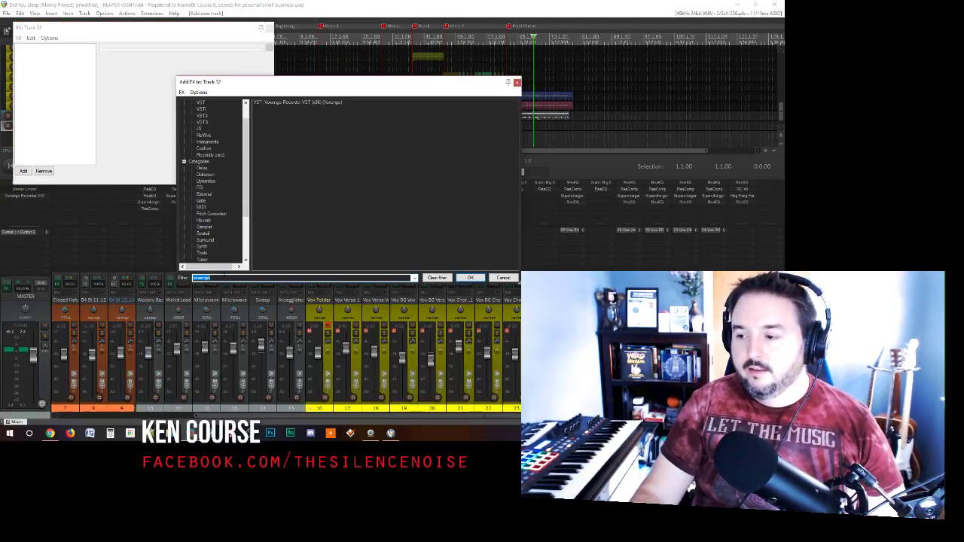
pyautogui.write('reas')
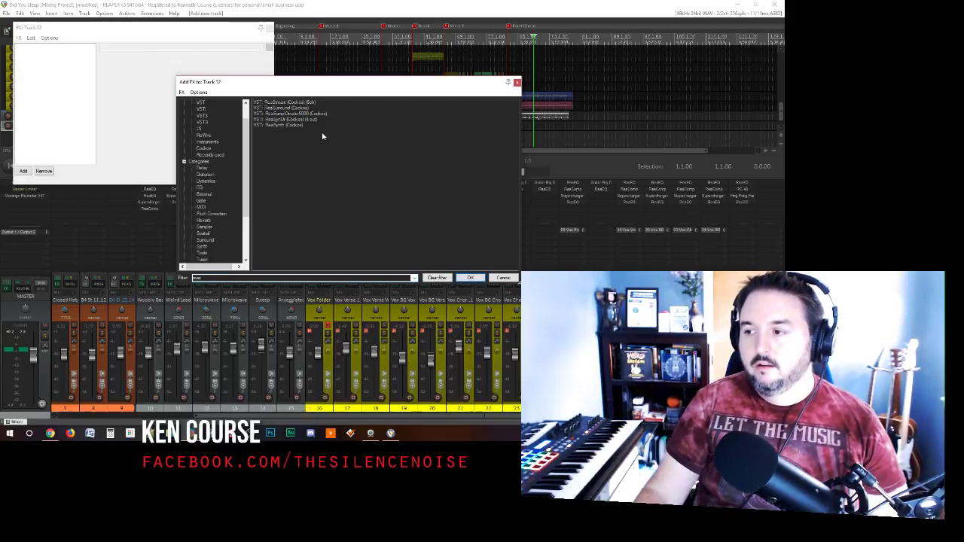
pyautogui.click(298, 114)
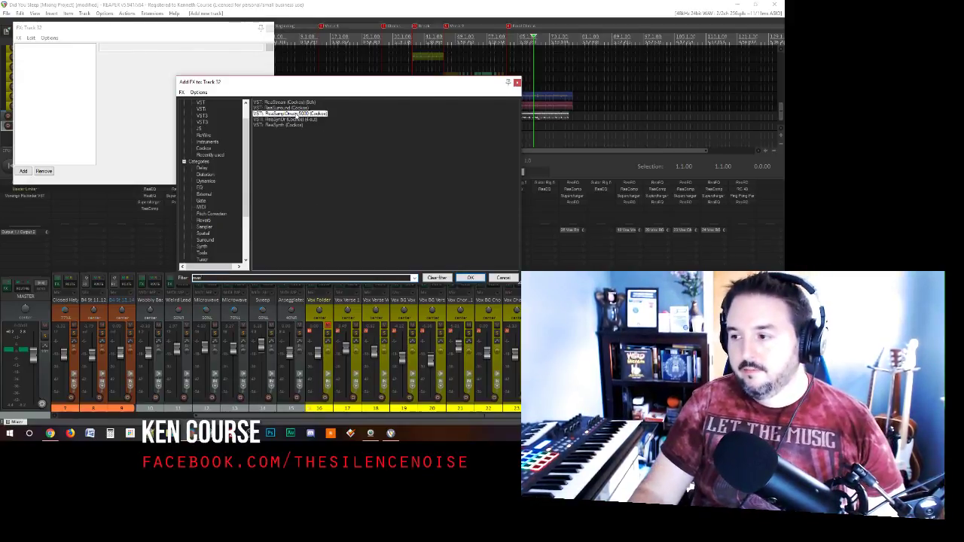
pyautogui.doubleClick(297, 114)
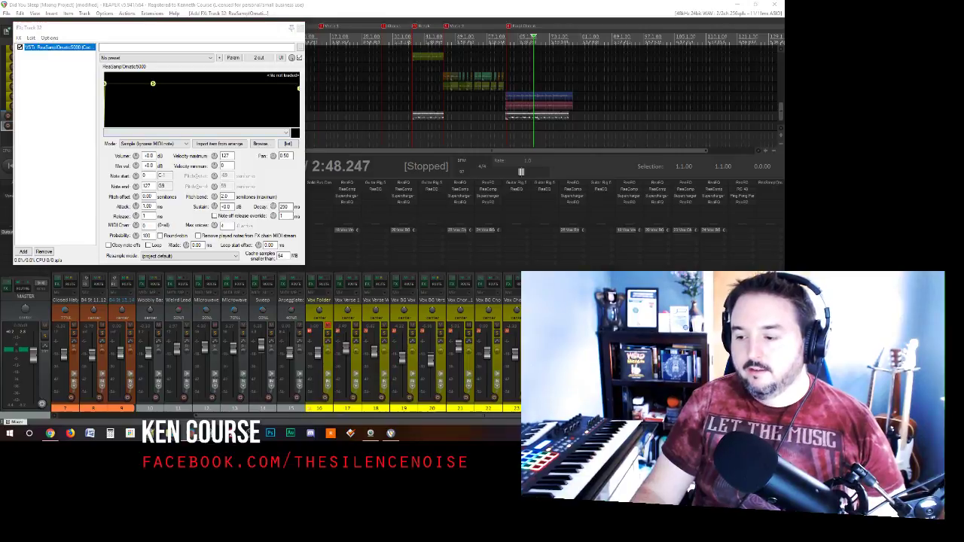
# - Load Microwave Running.wav from File Explorer into the new track's ReaSamplOmatic5000 and move the FX window clear of the track list
pyautogui.press('super+e')
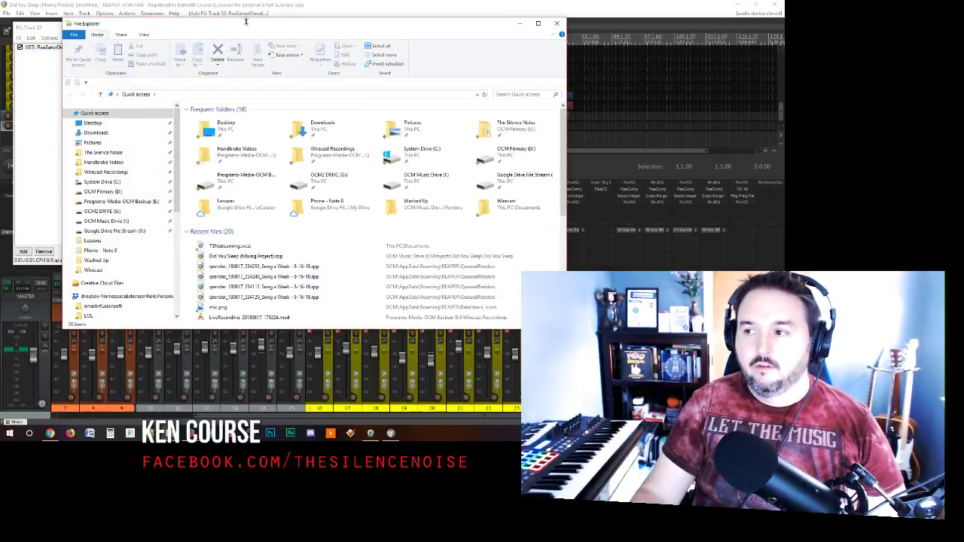
pyautogui.moveTo(245, 21); pyautogui.dragTo(0, 23)
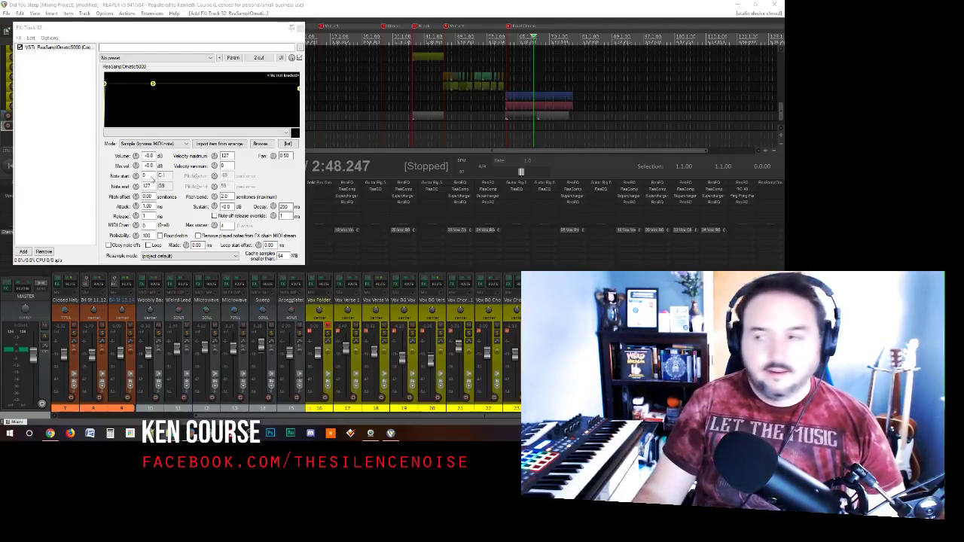
pyautogui.moveTo(153, 181); pyautogui.dragTo(204, 112)
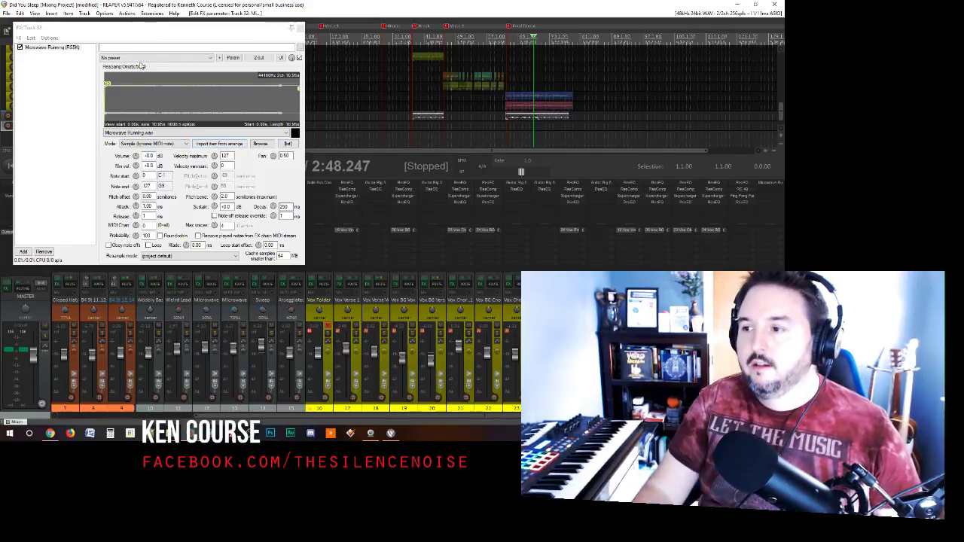
pyautogui.moveTo(156, 30); pyautogui.dragTo(421, 61)
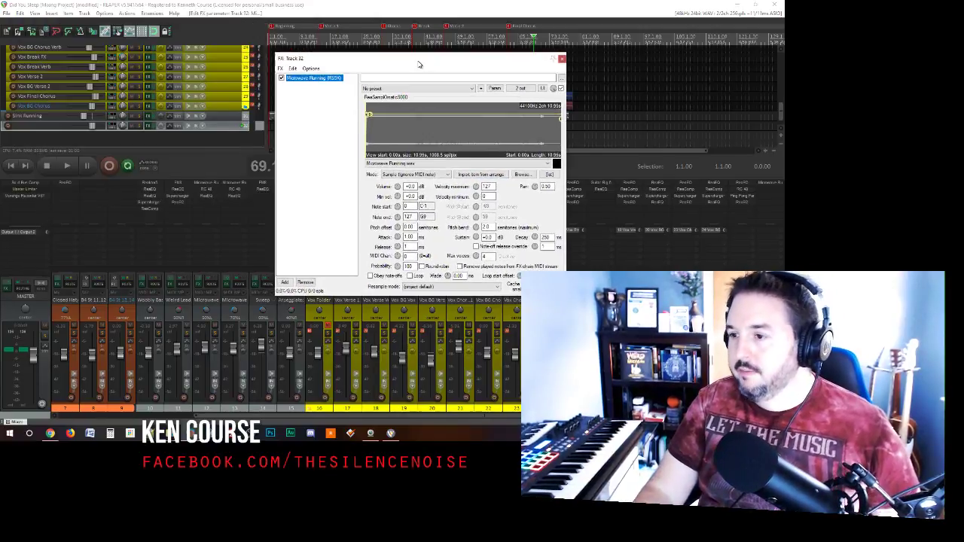
# - Arm the new sampler track for recording and set its input to MIDI from the MPK249 on all channels
pyautogui.click(9, 126)
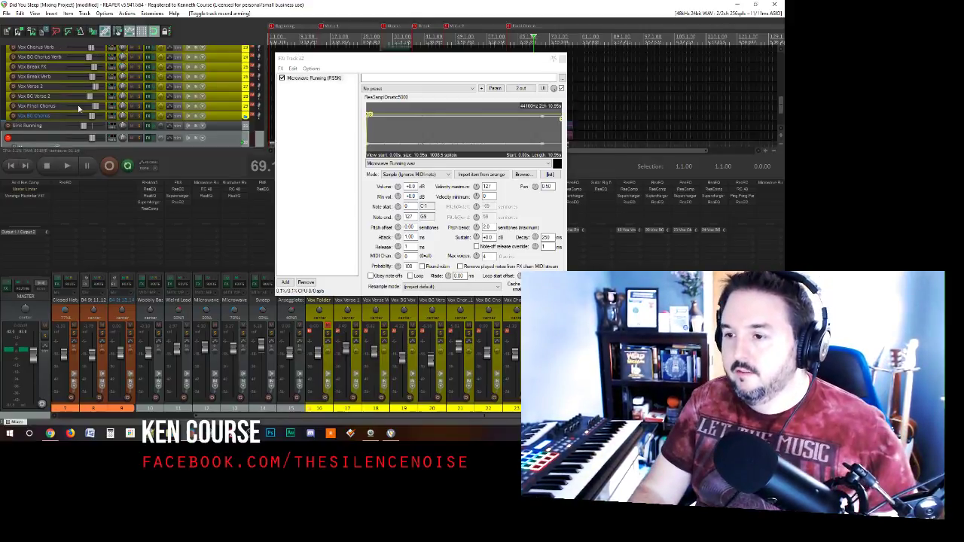
pyautogui.scroll(10, 78, 108)
pyautogui.scroll(-10, 78, 108)
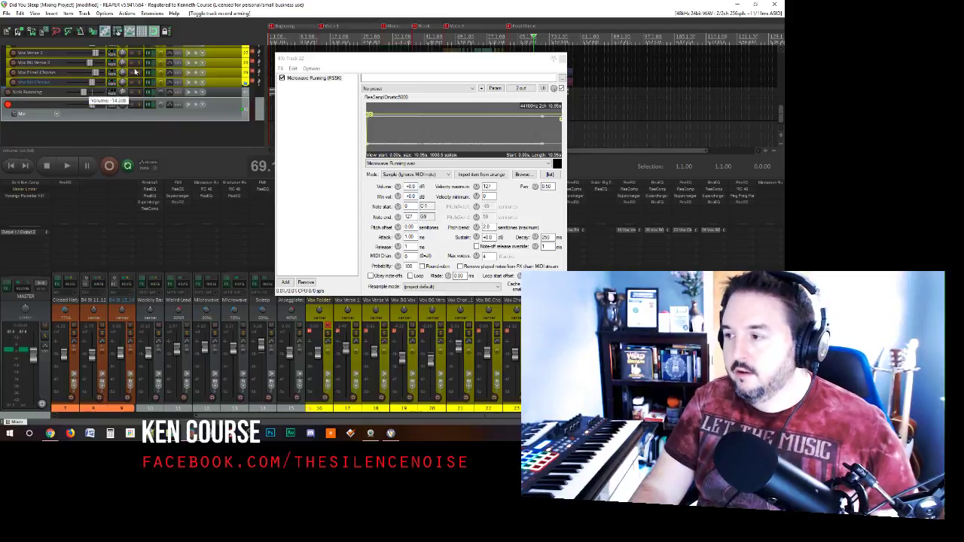
pyautogui.click(54, 115)
pyautogui.moveTo(85, 137)
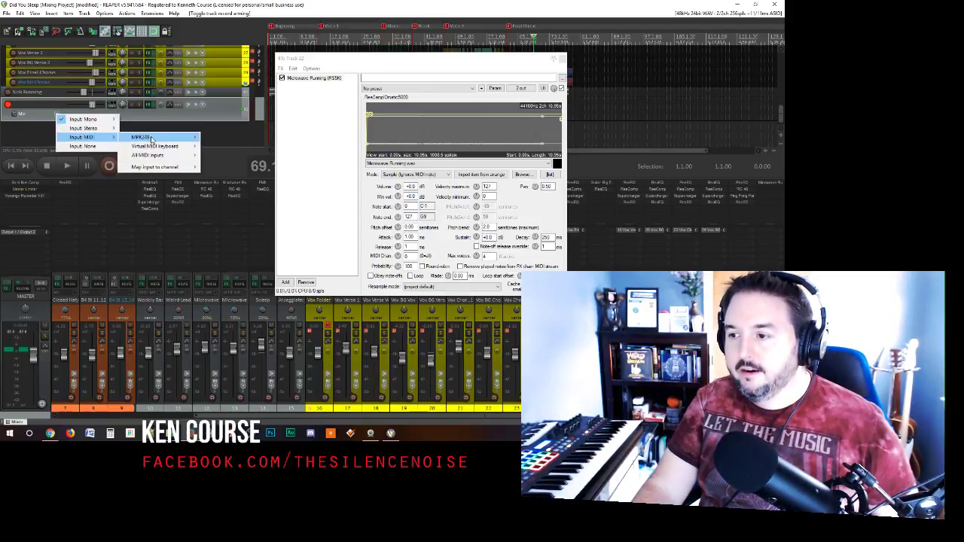
pyautogui.moveTo(154, 137)
pyautogui.click(218, 137)
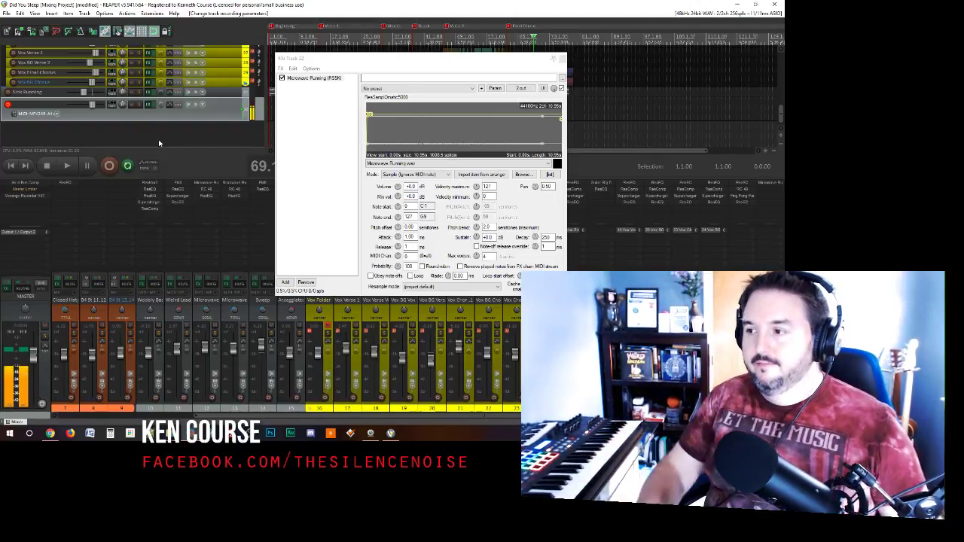
# - Trim the microwave sample in the waveform to start at about 0.04 s with a length of about 0.13 s
pyautogui.click(313, 179)
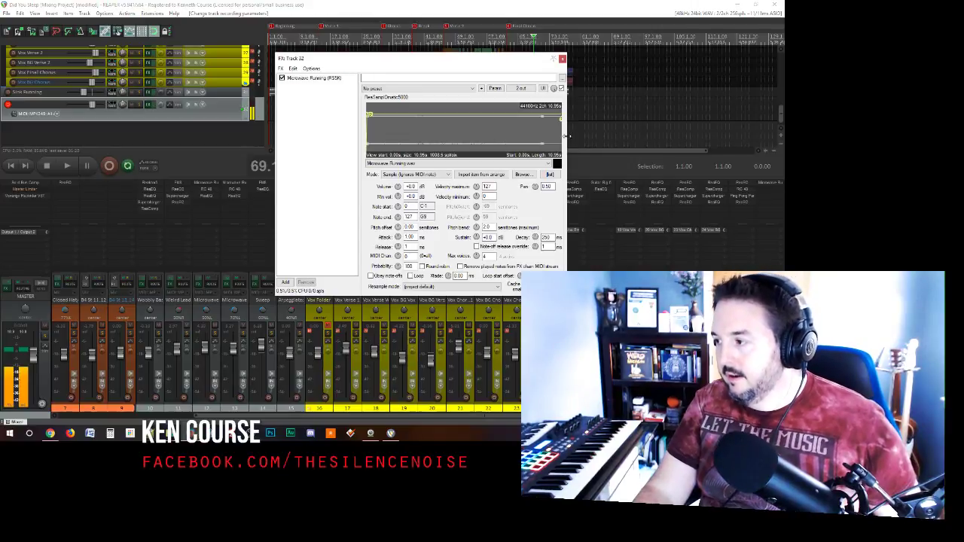
pyautogui.moveTo(559, 137); pyautogui.dragTo(383, 147)
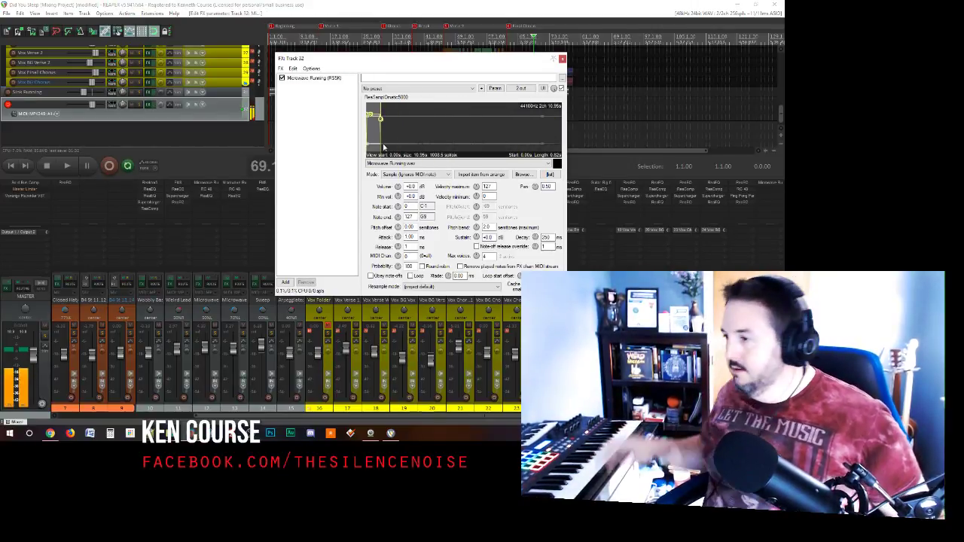
pyautogui.scroll(1, 414, 141)
pyautogui.scroll(3, 414, 141)
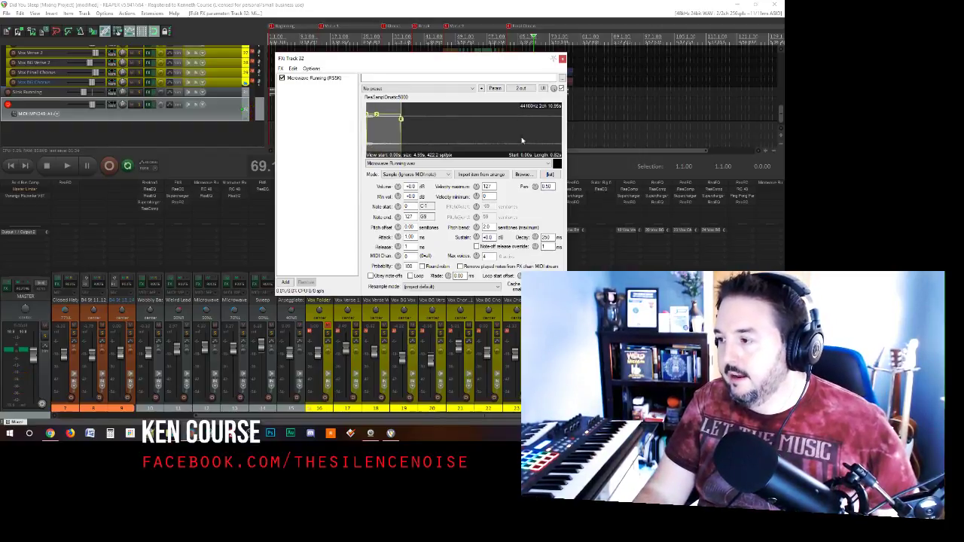
pyautogui.scroll(3, 380, 133)
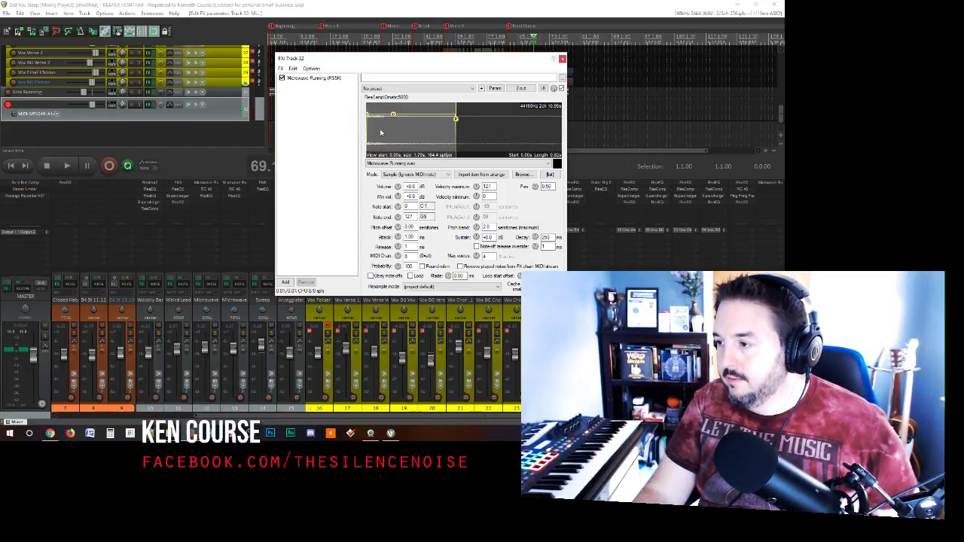
pyautogui.moveTo(367, 128); pyautogui.dragTo(370, 130)
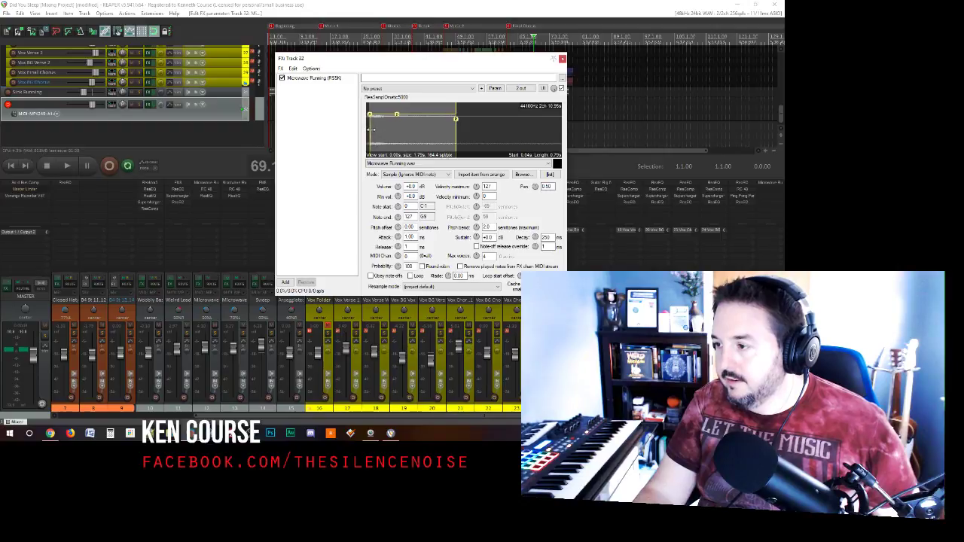
pyautogui.moveTo(455, 137); pyautogui.dragTo(387, 132)
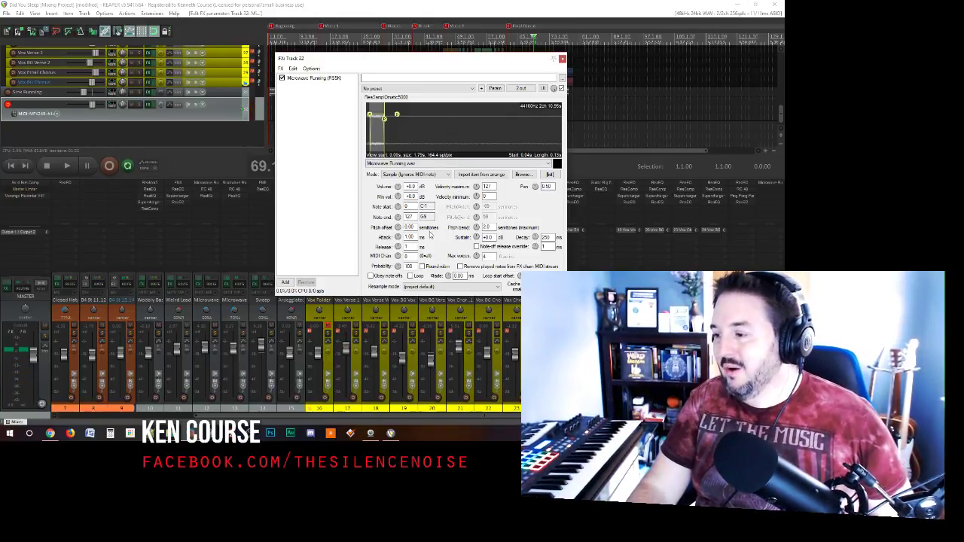
# - Set the sampler mode to Note (Semitone shifted) and its pitch offset to -2.5 semitones
pyautogui.click(436, 175)
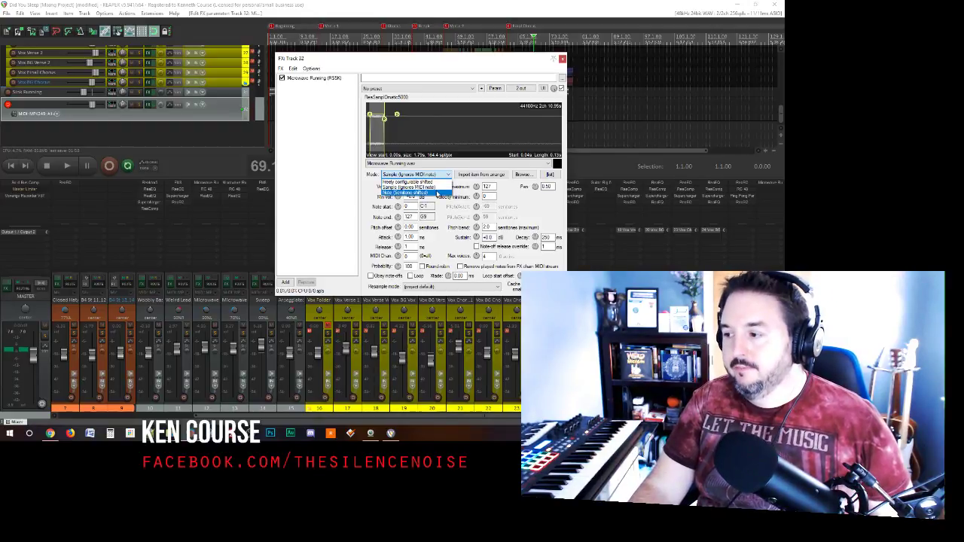
pyautogui.click(435, 193)
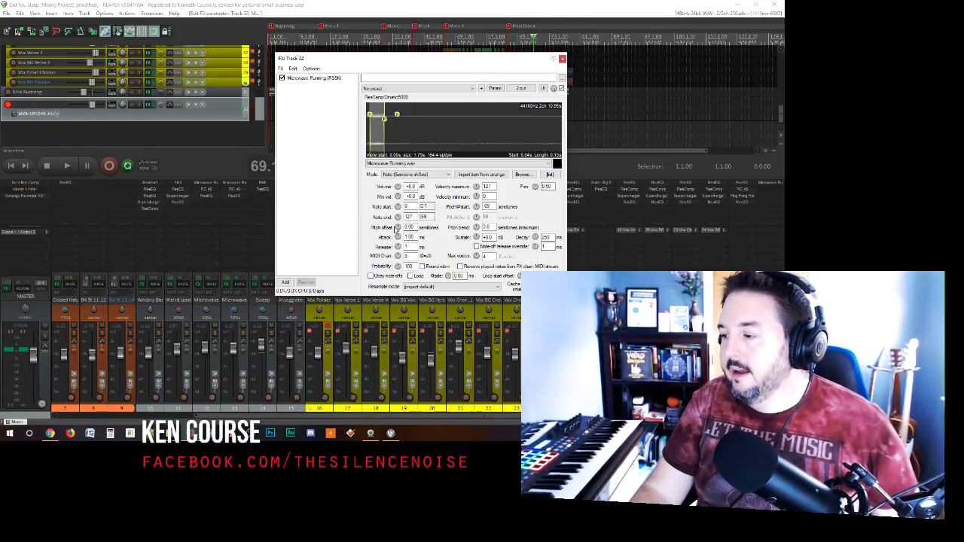
pyautogui.moveTo(397, 227); pyautogui.dragTo(392, 248)
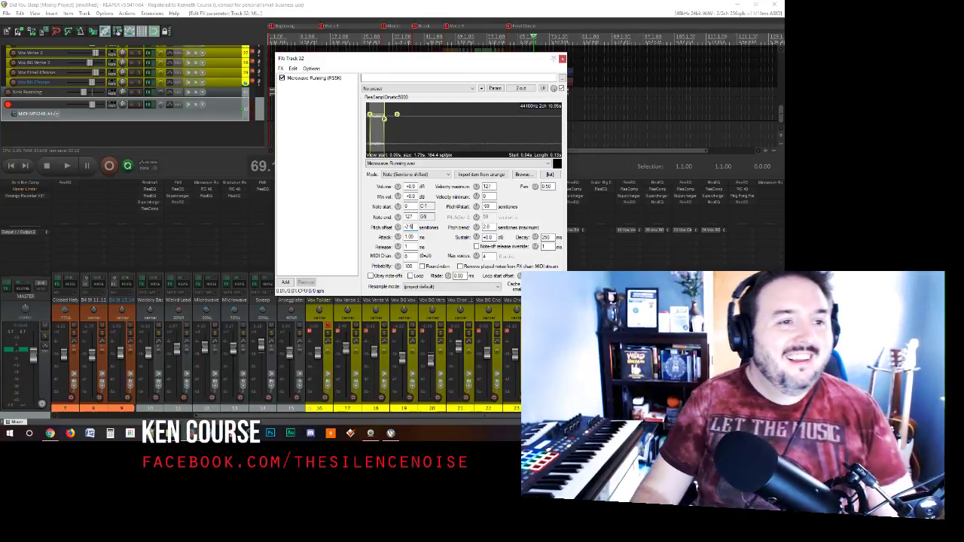
pyautogui.click(49, 432)
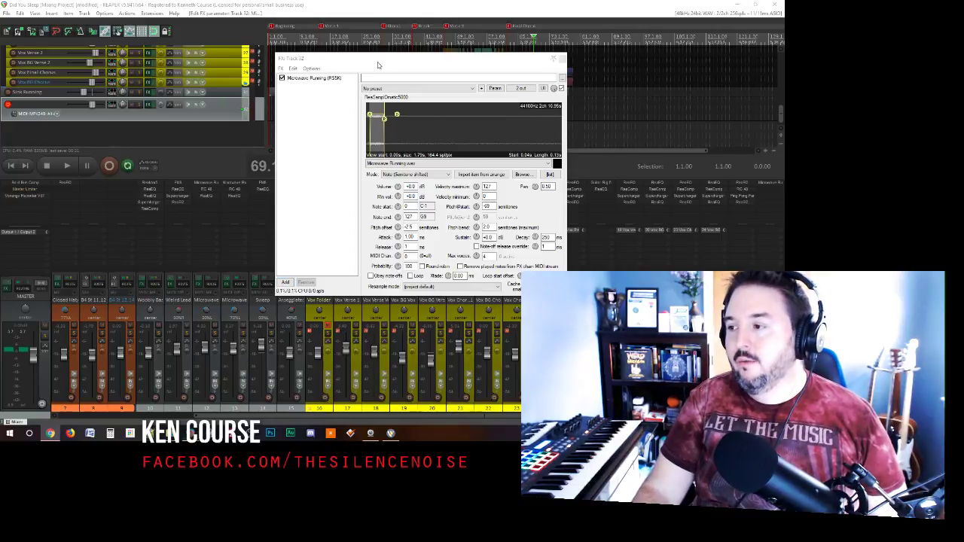
# - Close the sampler's FX window and delete the demonstration track, confirming the removal
pyautogui.moveTo(376, 62); pyautogui.dragTo(282, 67)
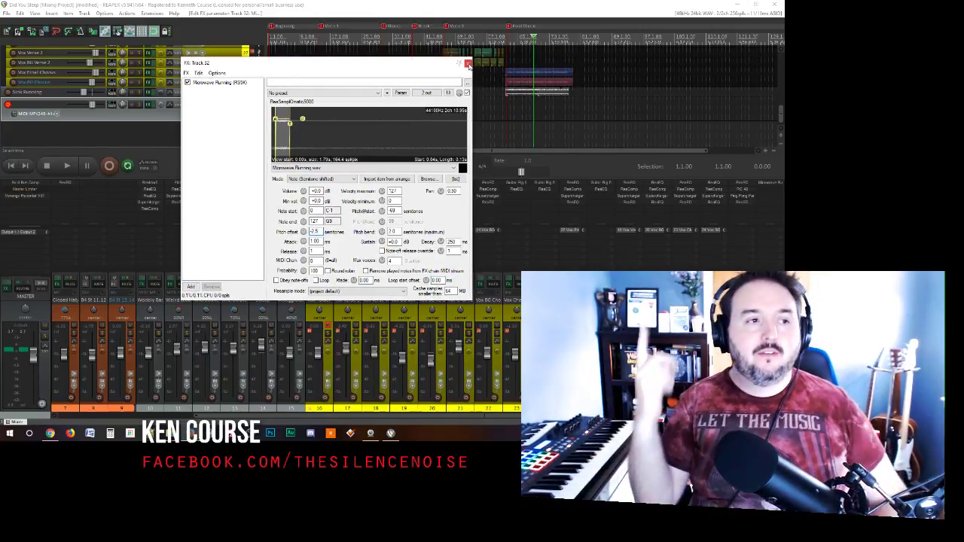
pyautogui.click(467, 63)
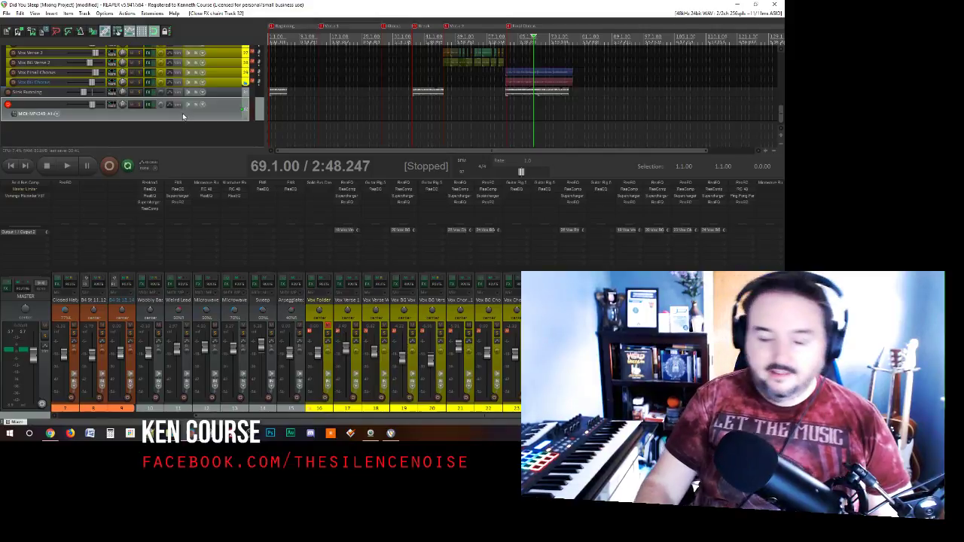
pyautogui.press('Delete')
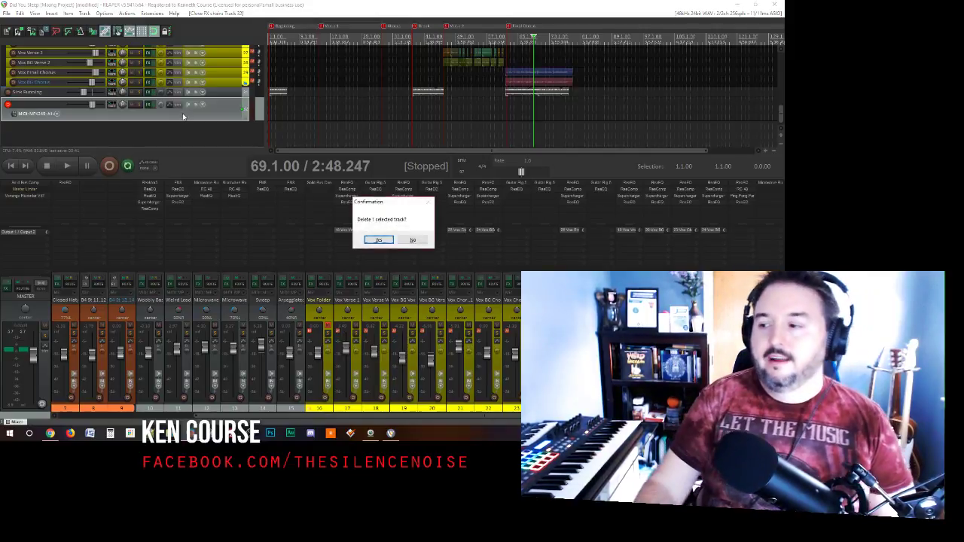
pyautogui.click(377, 240)
# - Select the Kick track in the drums folder and place the edit cursor at 2.1.00 near the song's beginning
pyautogui.scroll(5, 221, 96)
pyautogui.scroll(5, 220, 97)
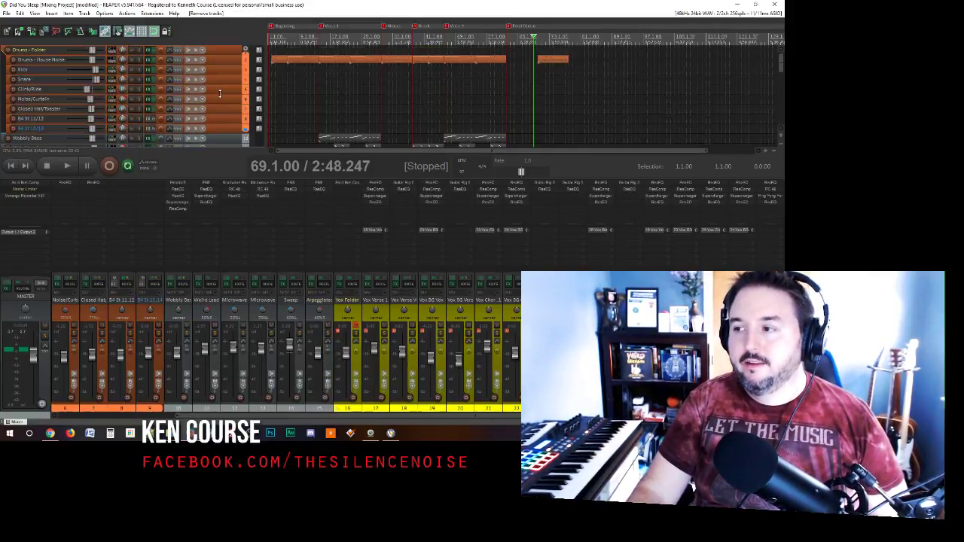
pyautogui.click(264, 70)
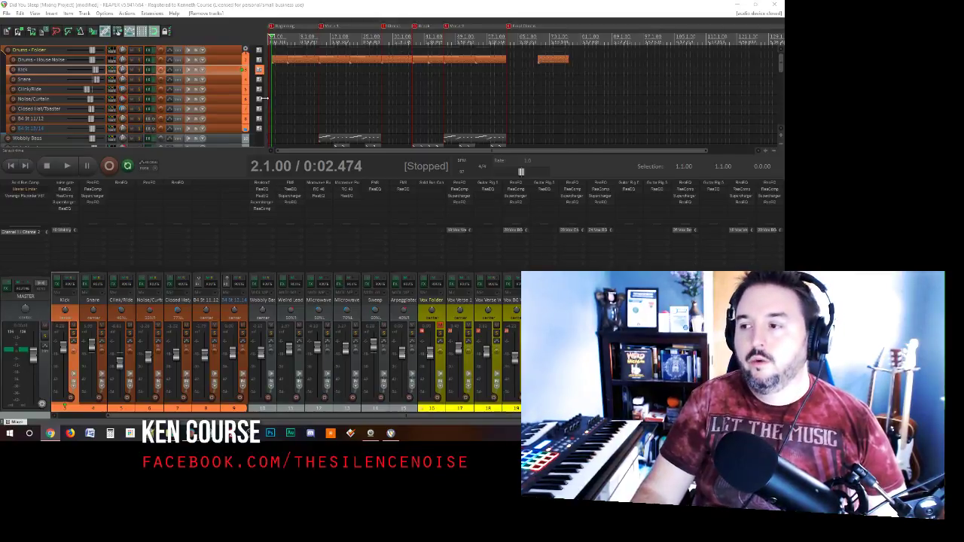
pyautogui.press('=')
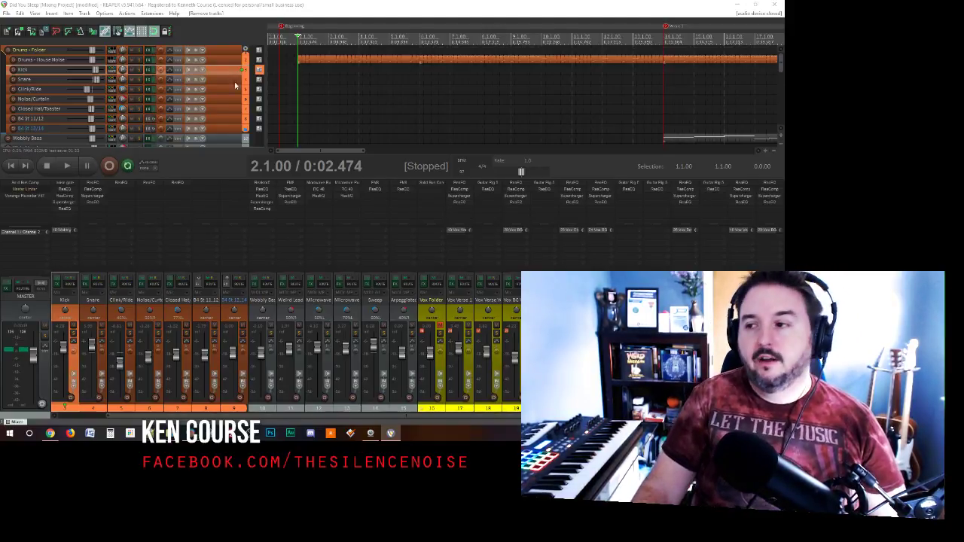
# - Select the Vox Folder track, move the edit cursor to the first Chorus marker, and start playback
pyautogui.hotkey('ctrl', 'pagedown')
pyautogui.scroll(-5, 209, 105)
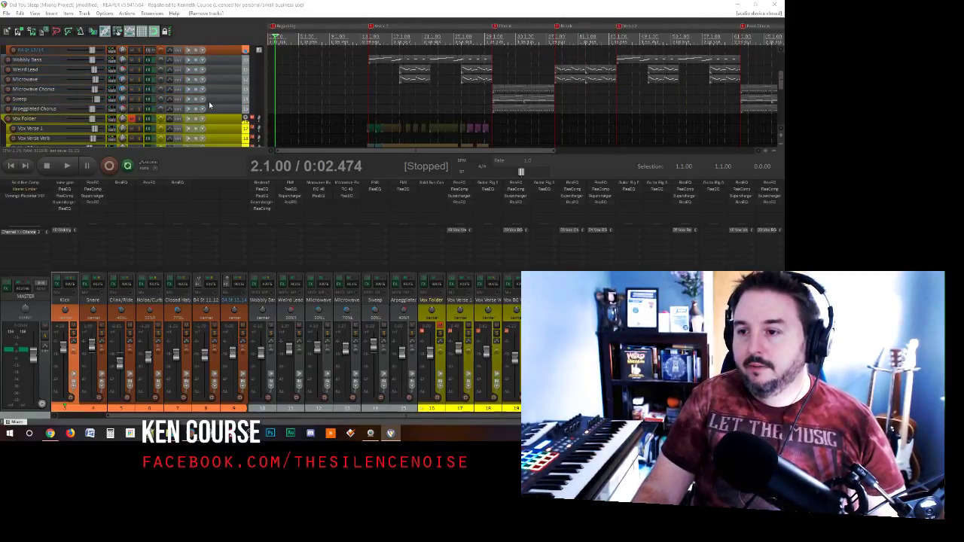
pyautogui.scroll(-3, 208, 106)
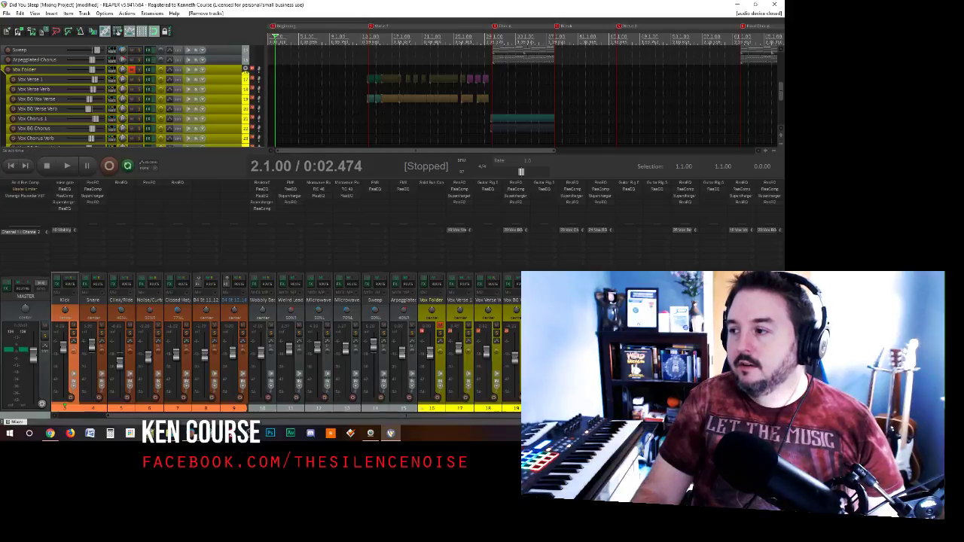
pyautogui.press('3')
pyautogui.press('space')
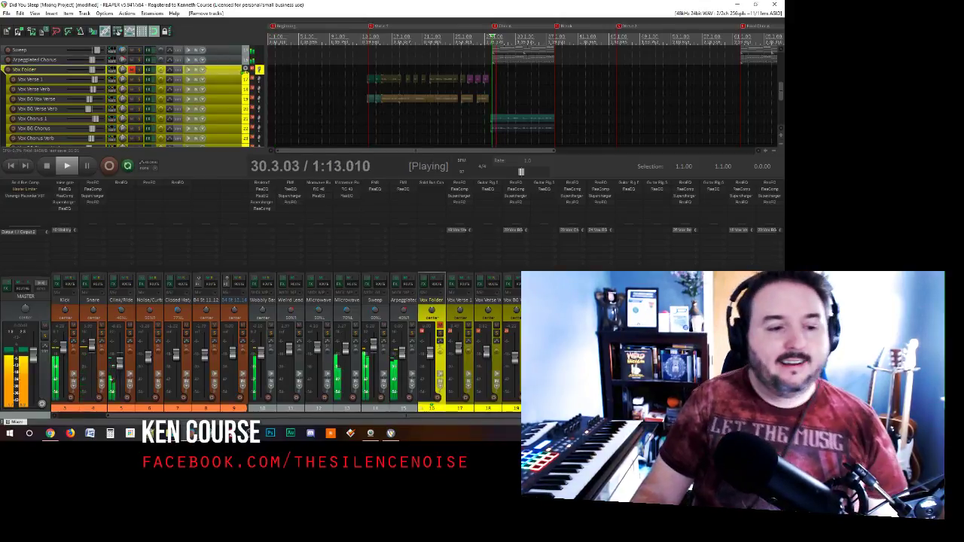